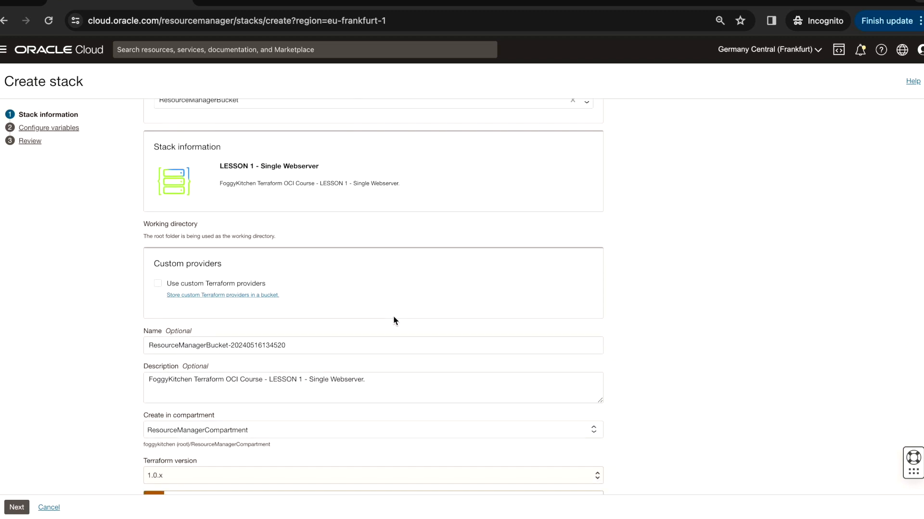
# Continue to the stack variables, set the availability domain to unja:EU-FRANKFURT-1-AD-1, and advance to the review page
pyautogui.scroll(-1, 394, 319)
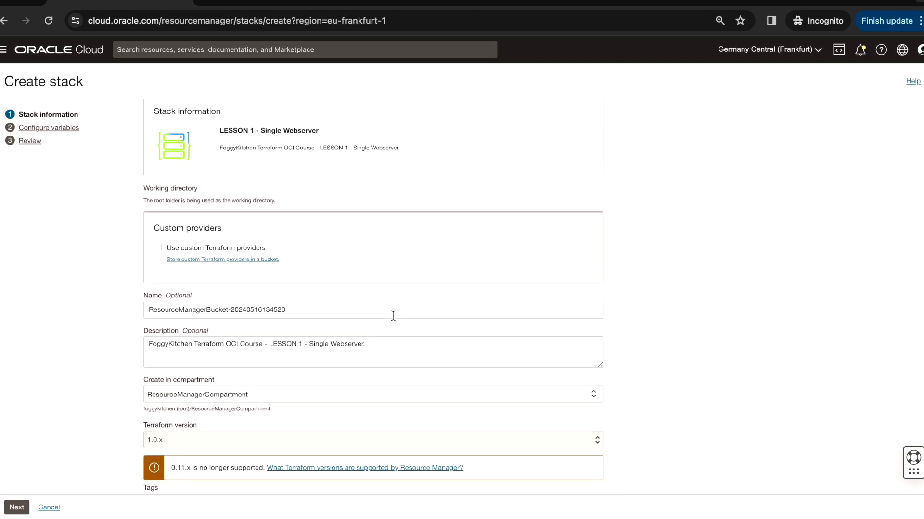
pyautogui.scroll(-2, 393, 316)
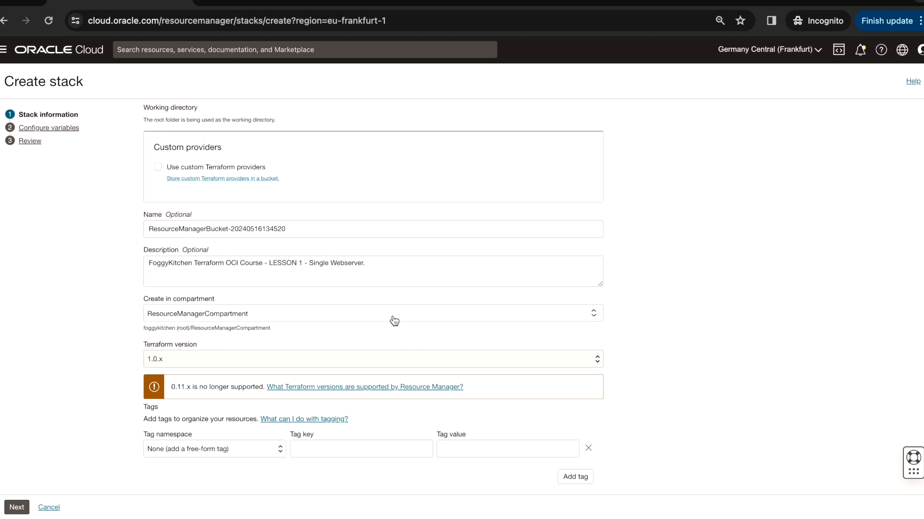
pyautogui.click(18, 507)
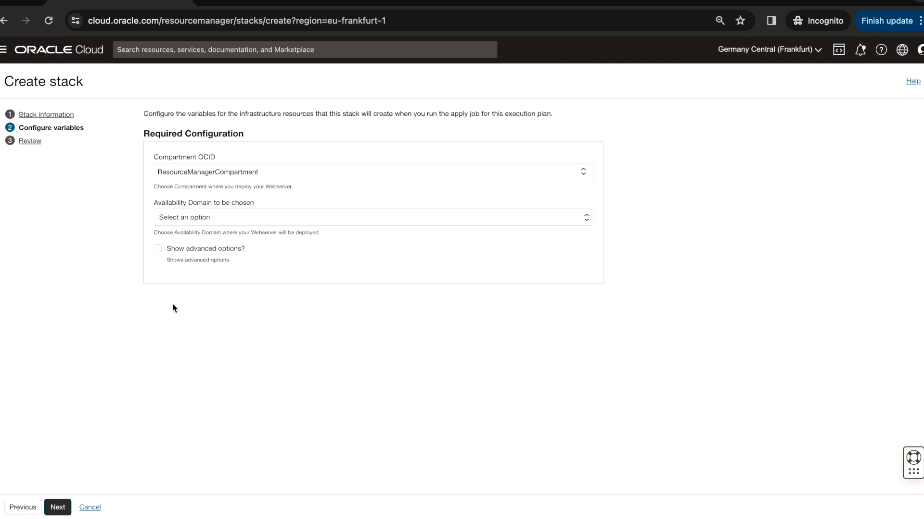
pyautogui.click(195, 218)
pyautogui.click(195, 237)
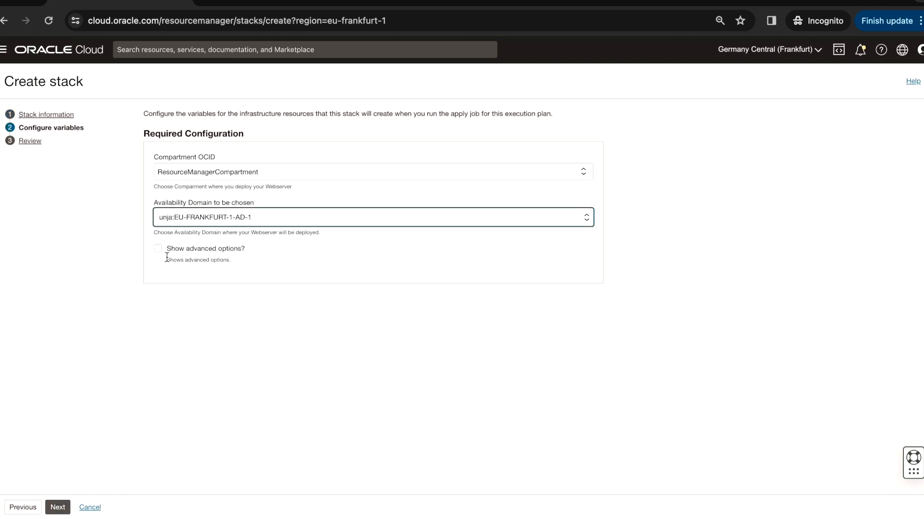
pyautogui.click(59, 508)
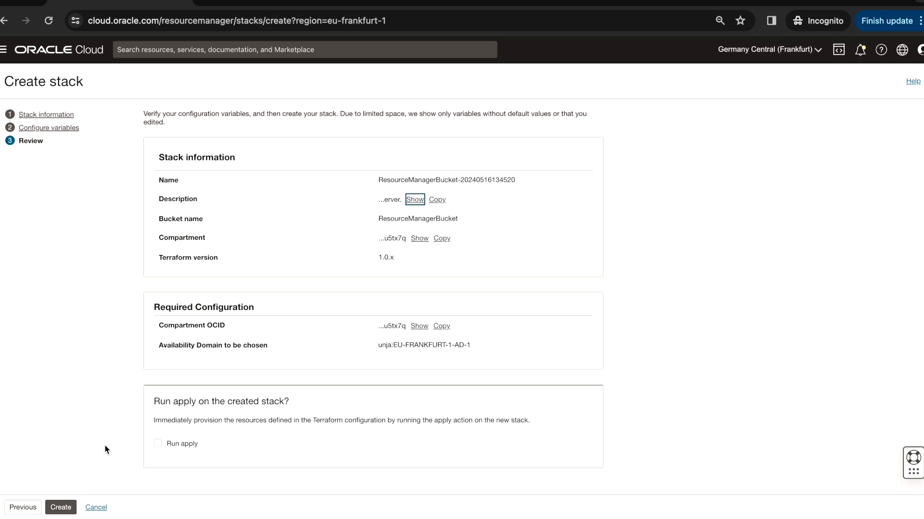
# Create the stack and run an Apply job on it
pyautogui.click(61, 508)
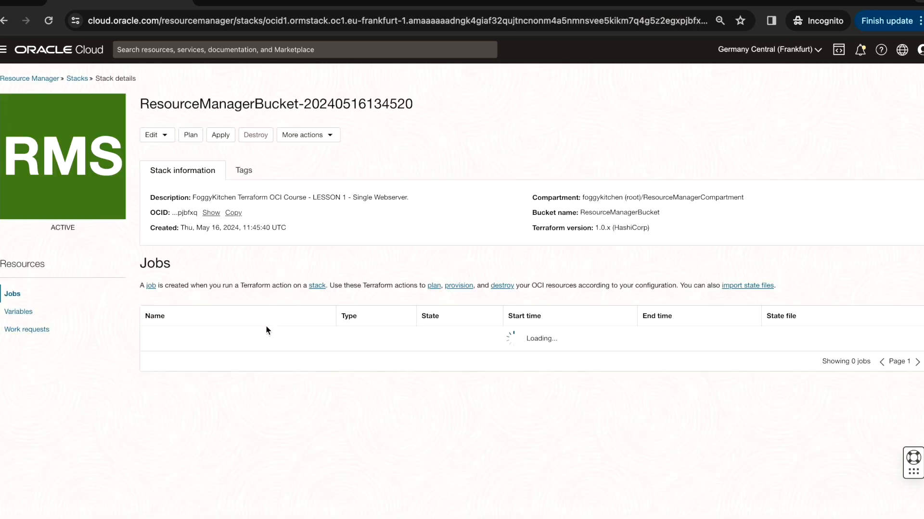
pyautogui.click(224, 137)
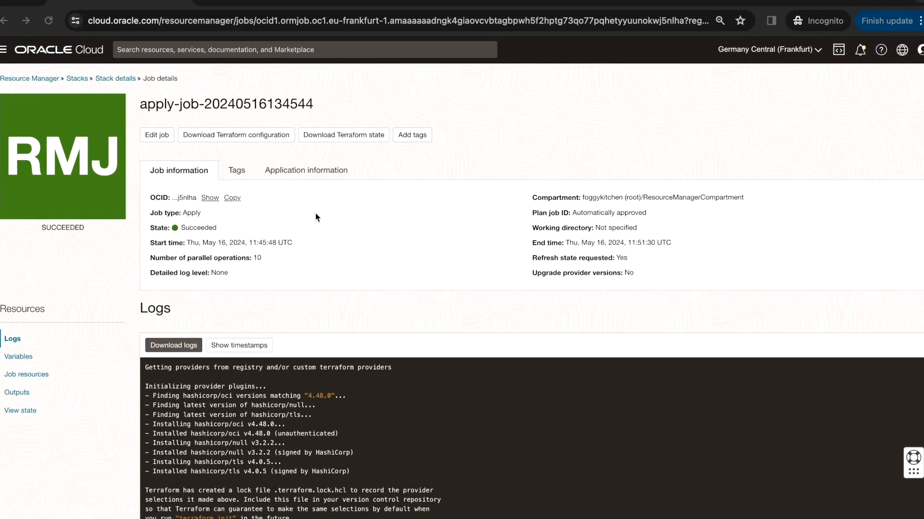
# Open the FoggyKitchenWebServer instance listed in FoggyKitchenCompartment
pyautogui.click(3, 50)
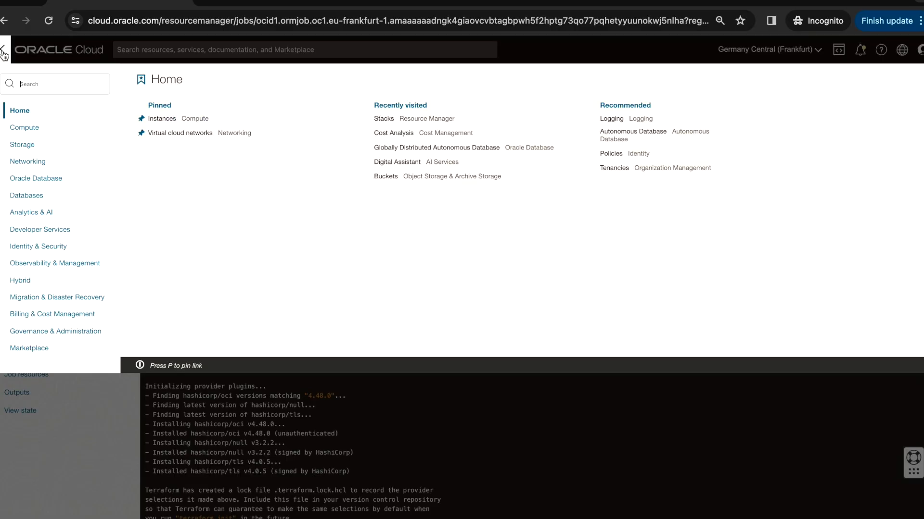
pyautogui.click(25, 127)
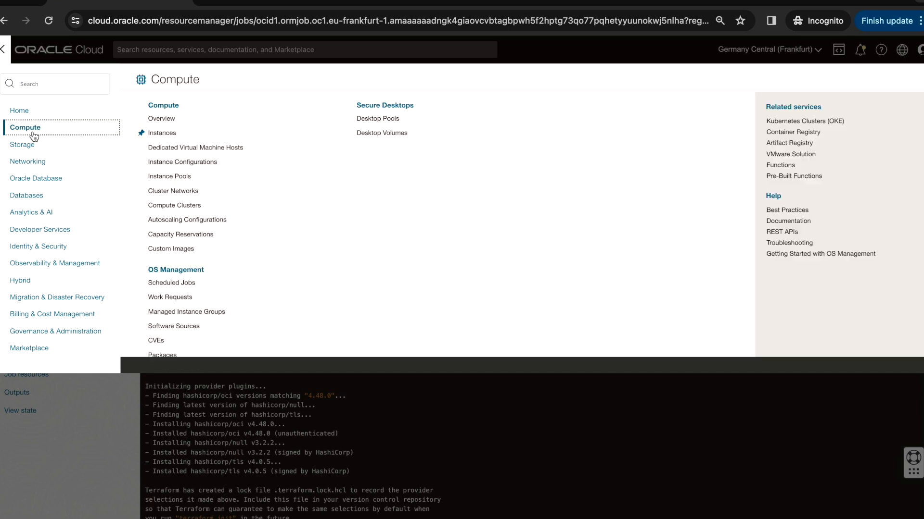
pyautogui.click(163, 134)
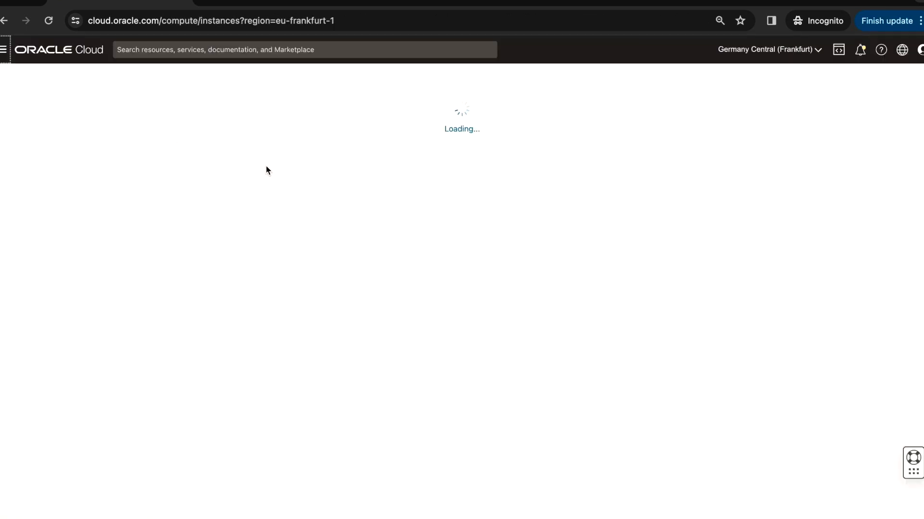
pyautogui.click(92, 347)
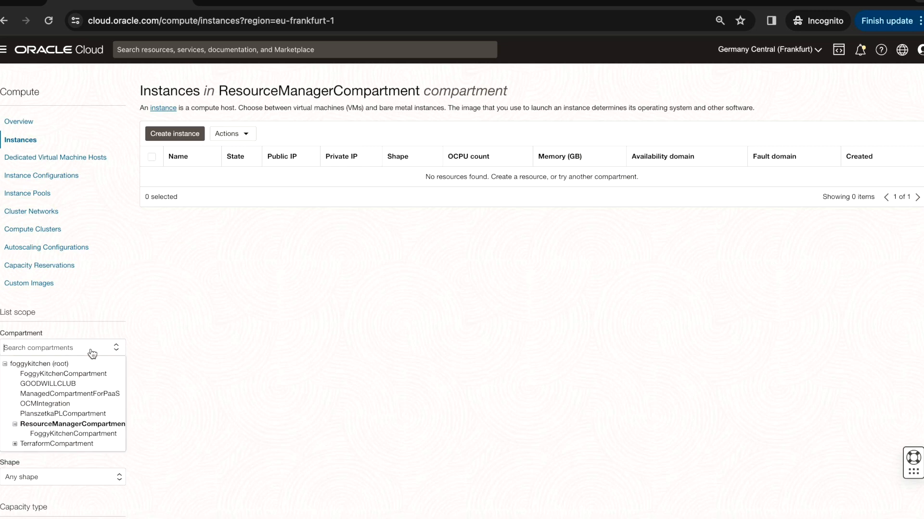
pyautogui.click(75, 433)
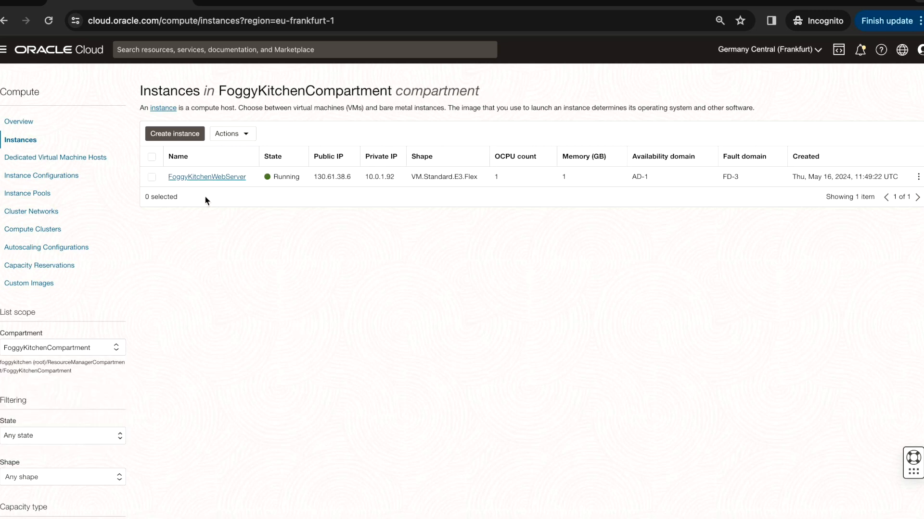
pyautogui.click(223, 177)
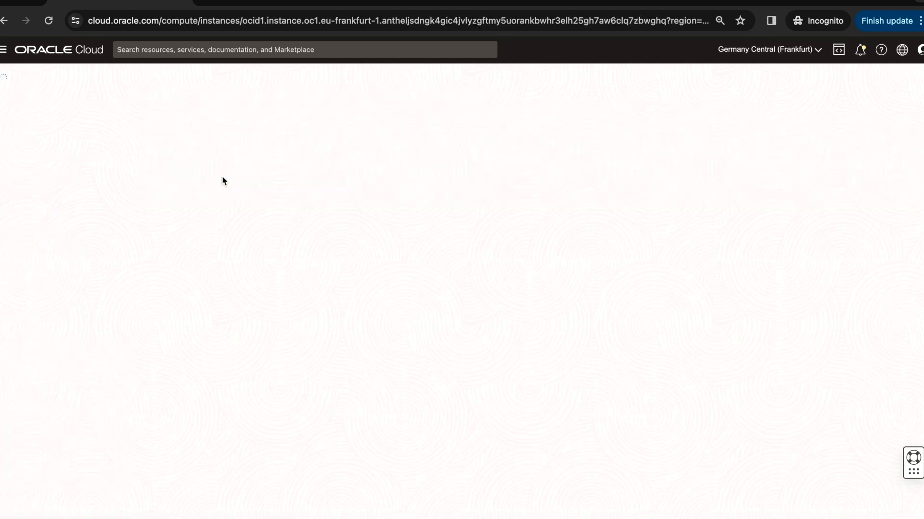
# Copy the instance's public IP address and load it in a new browser tab
pyautogui.moveTo(602, 307); pyautogui.dragTo(617, 309)
pyautogui.click(641, 249)
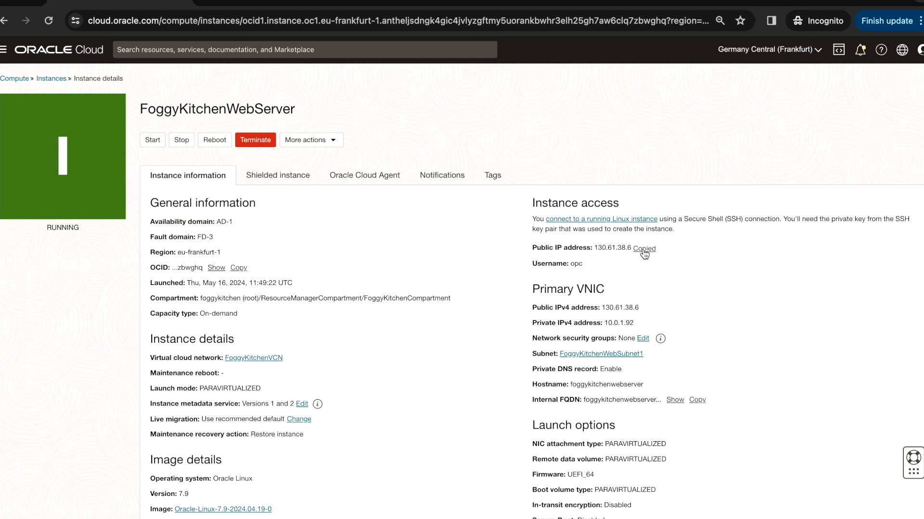
pyautogui.click(212, 7)
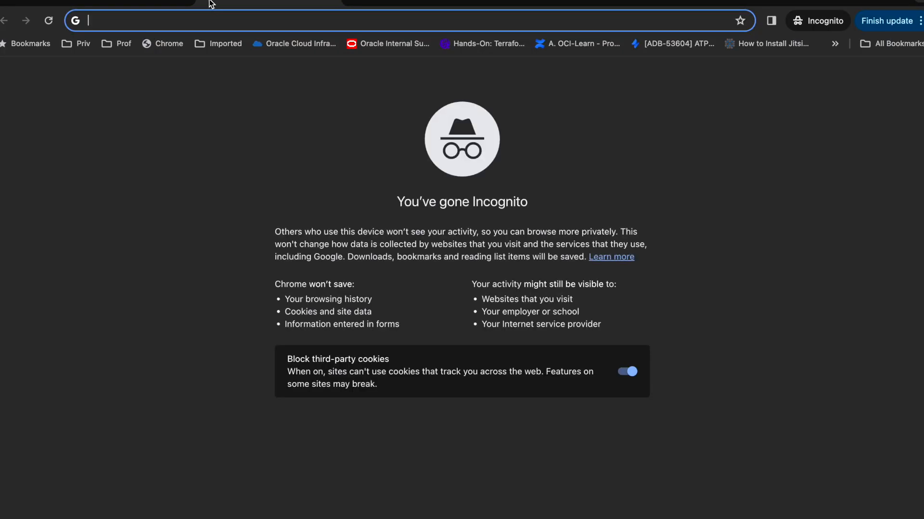
pyautogui.write('130.61.38.6')
pyautogui.press('Return')
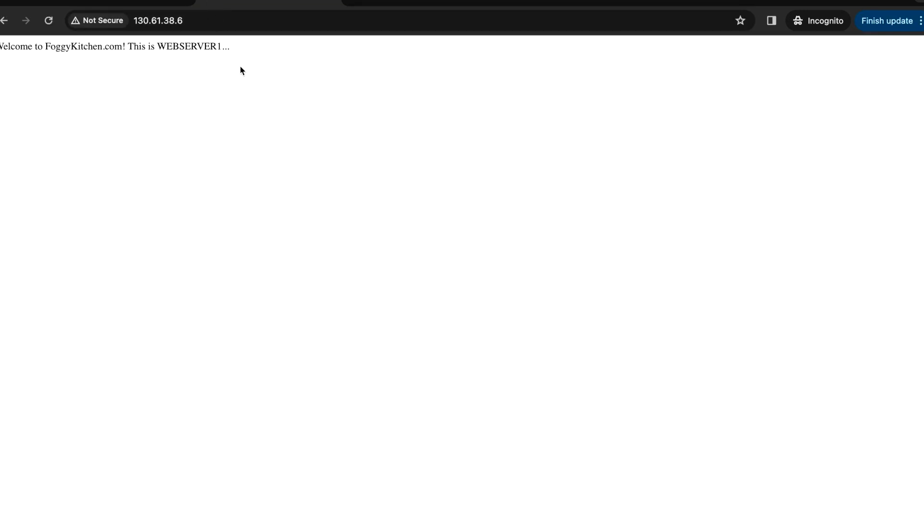
# Return to the instance details and open its subnet FoggyKitchenWebSubnet1
pyautogui.click(333, 2)
pyautogui.scroll(-2, 345, 263)
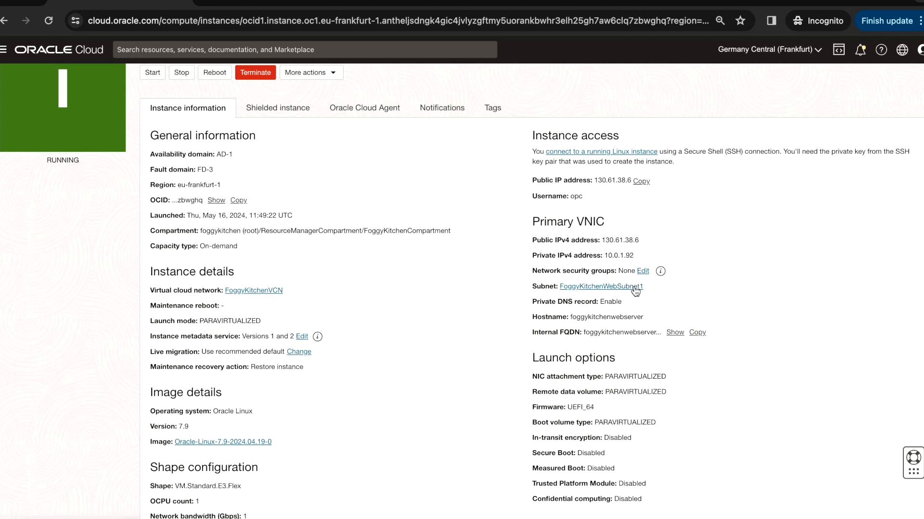
pyautogui.click(613, 287)
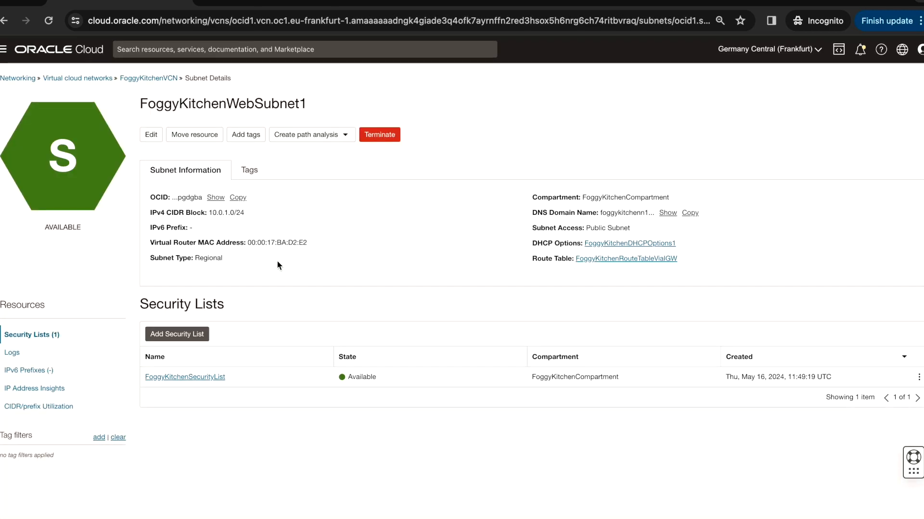
# Open FoggyKitchenSecurityList from the security lists of FoggyKitchenVCN
pyautogui.click(165, 79)
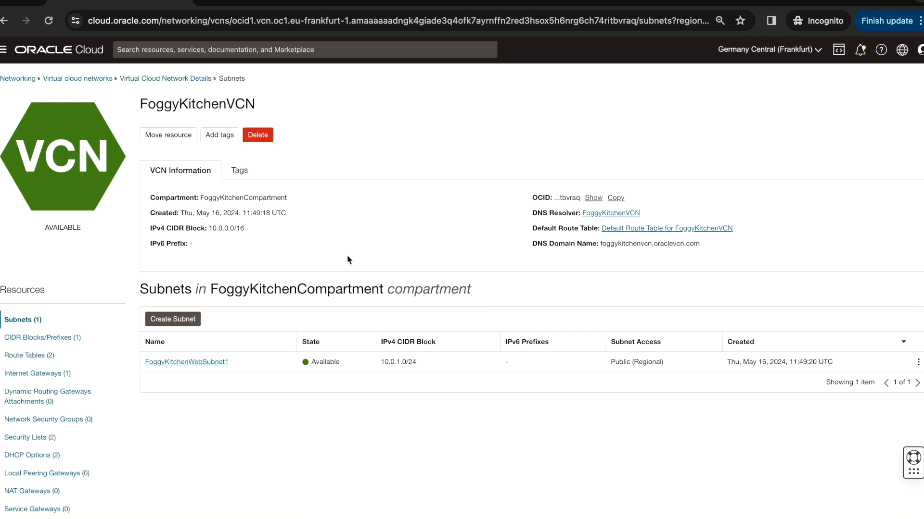
pyautogui.scroll(-1, 348, 258)
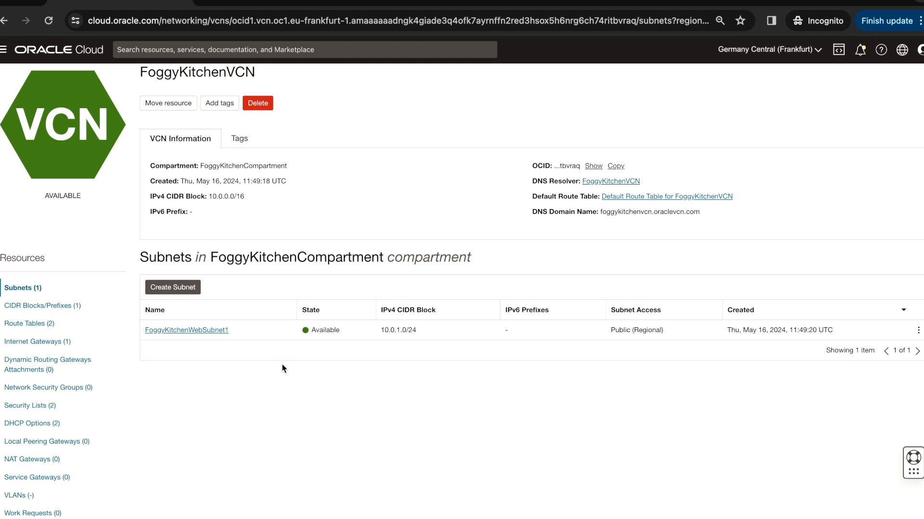
pyautogui.click(42, 407)
pyautogui.click(198, 342)
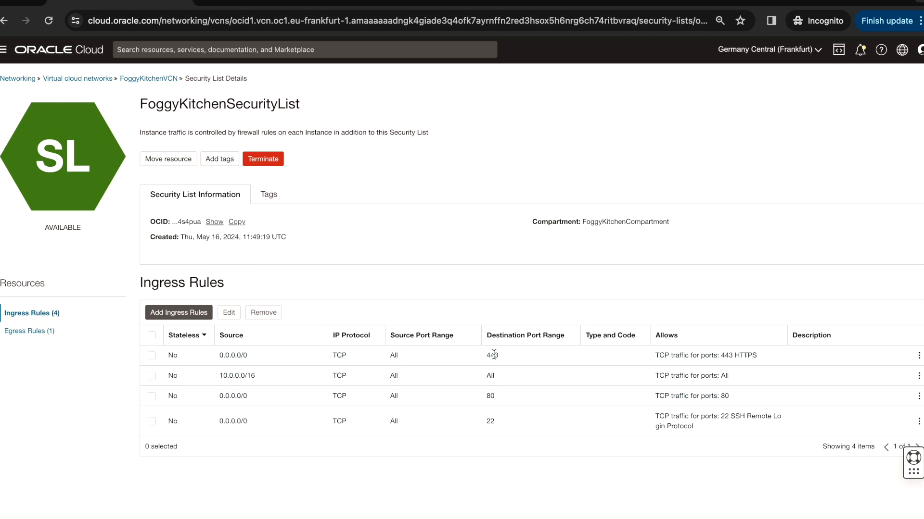
# Remove the ingress rule allowing TCP traffic on port 443 HTTPS
pyautogui.click(918, 356)
pyautogui.click(894, 377)
pyautogui.click(258, 170)
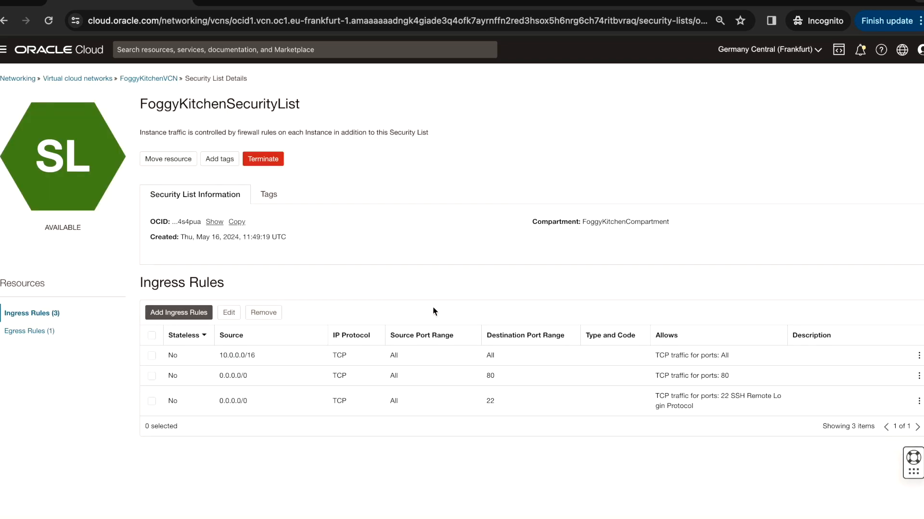
# Remove the ingress rule allowing TCP traffic on port 80 from 0.0.0.0/0
pyautogui.click(919, 377)
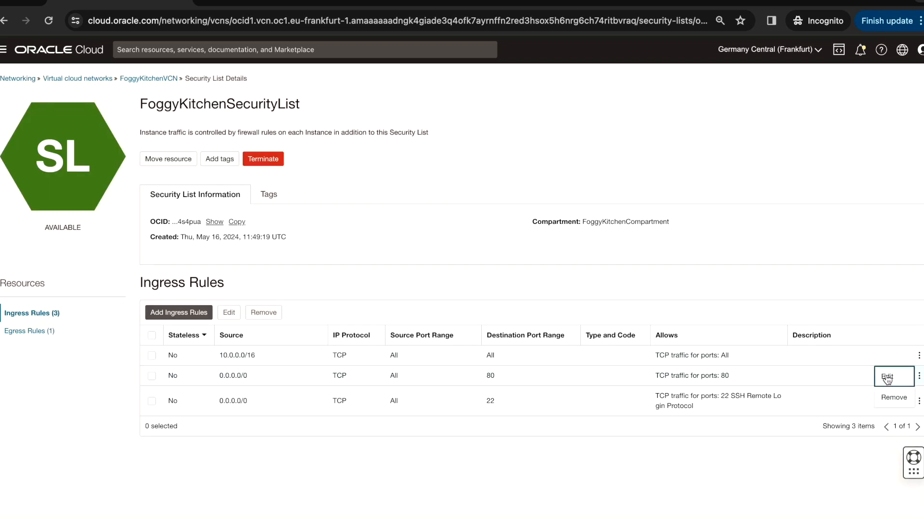
pyautogui.click(894, 401)
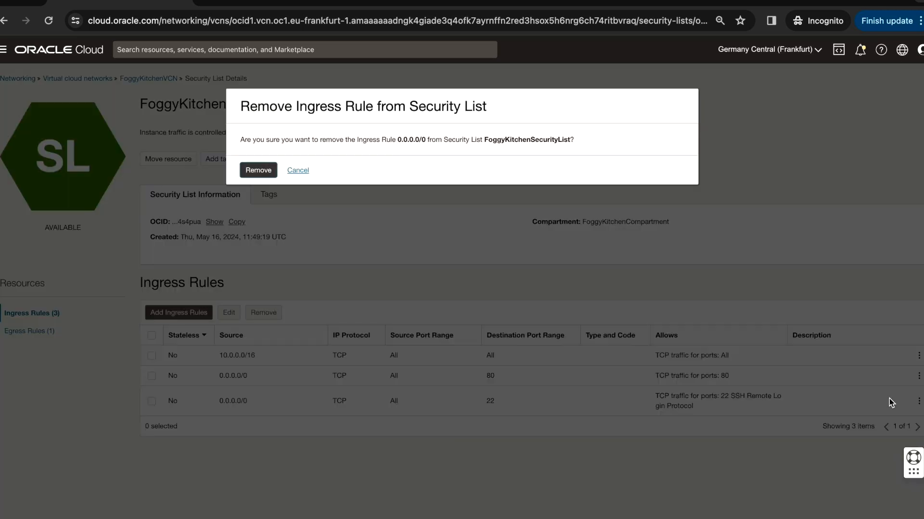
pyautogui.click(257, 170)
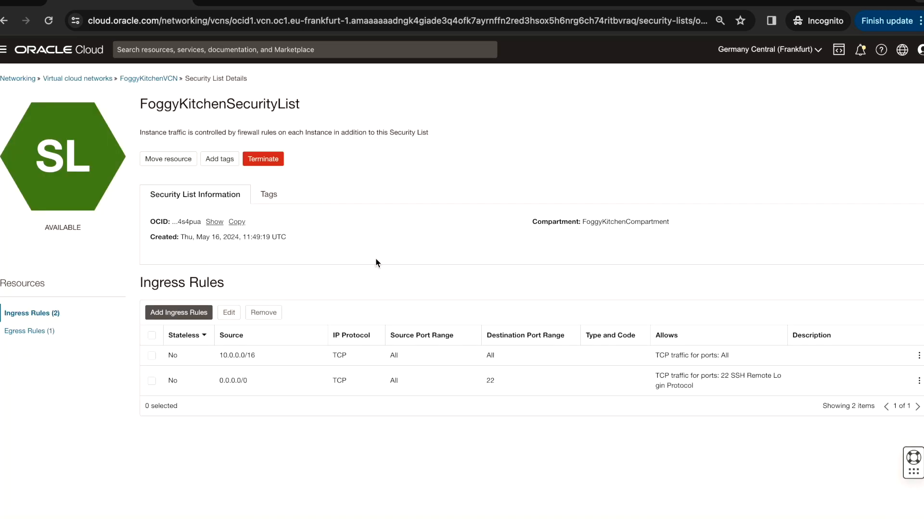
# Navigate back to the FoggyKitchenWebServer instance details
pyautogui.click(4, 50)
pyautogui.click(29, 128)
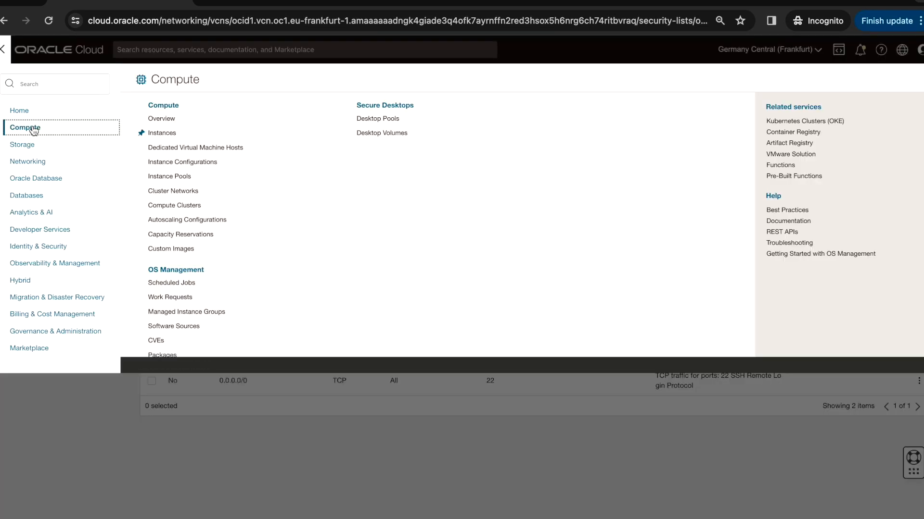
pyautogui.click(179, 135)
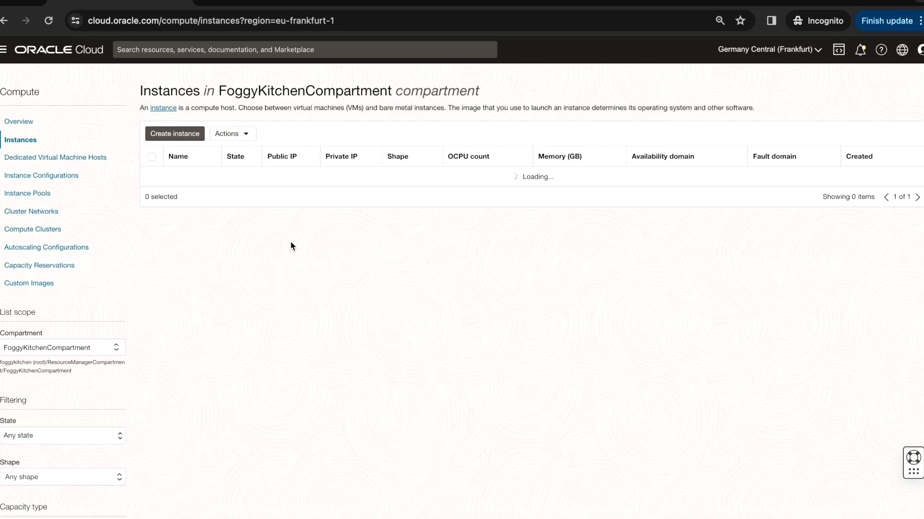
pyautogui.click(205, 182)
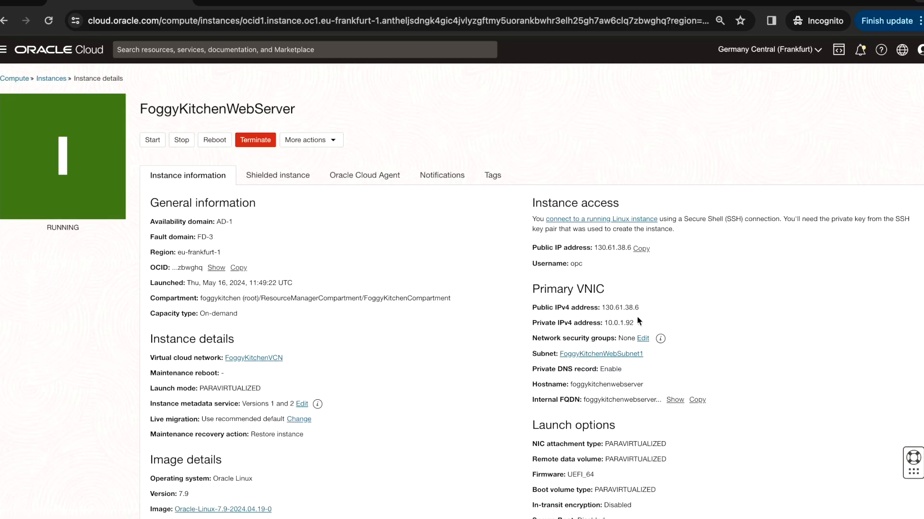
# Copy the public IP address again and reload it in the browser tab to test access
pyautogui.click(638, 248)
pyautogui.click(212, 2)
pyautogui.press('super+v')
pyautogui.press('Return')
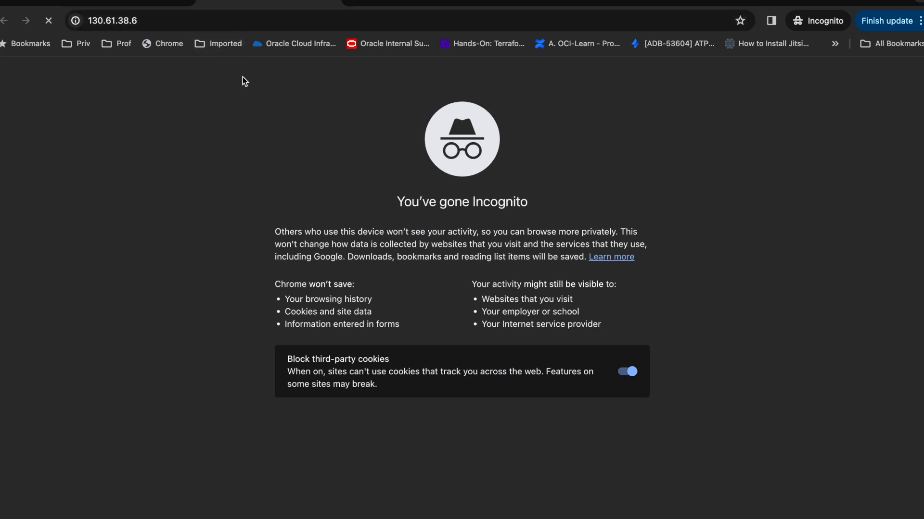
pyautogui.click(136, 3)
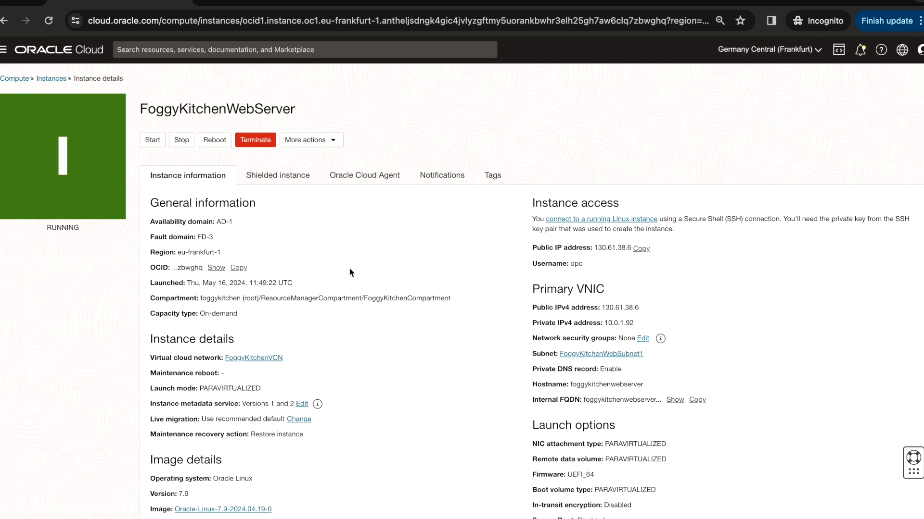
pyautogui.click(3, 52)
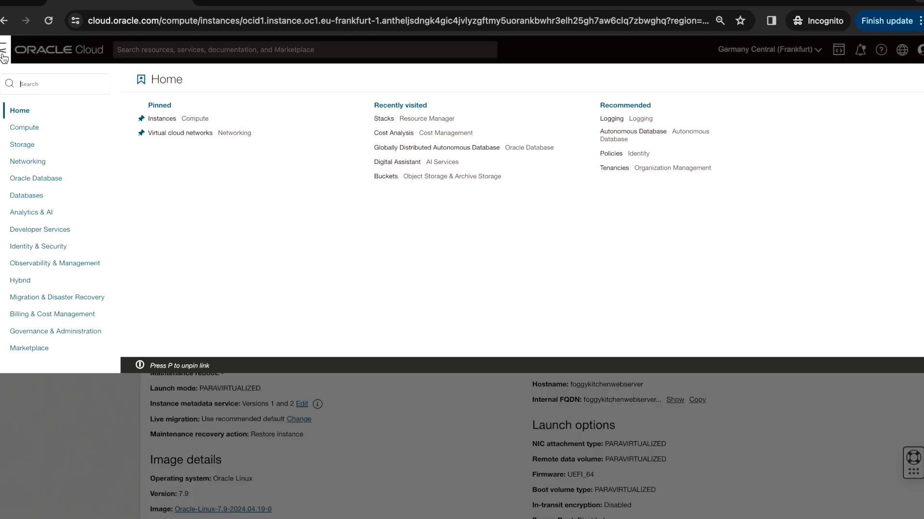
pyautogui.click(45, 231)
pyautogui.click(366, 322)
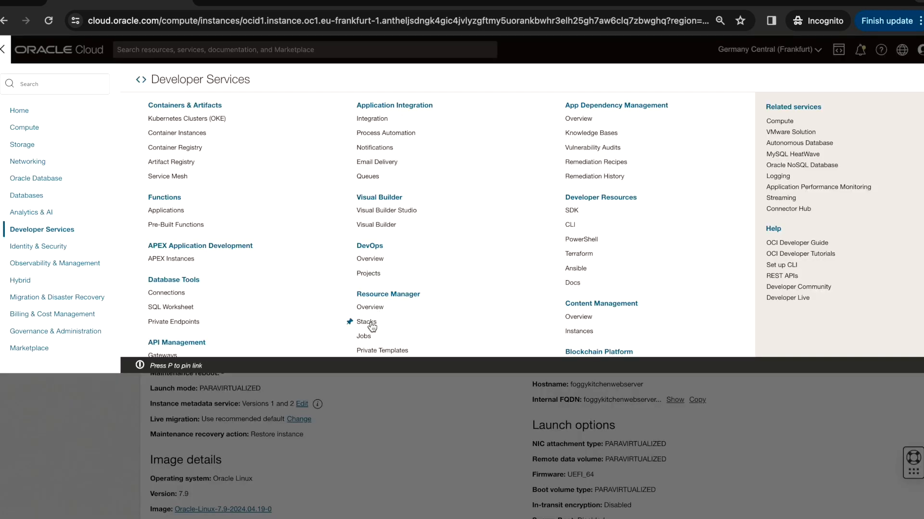
pyautogui.click(103, 276)
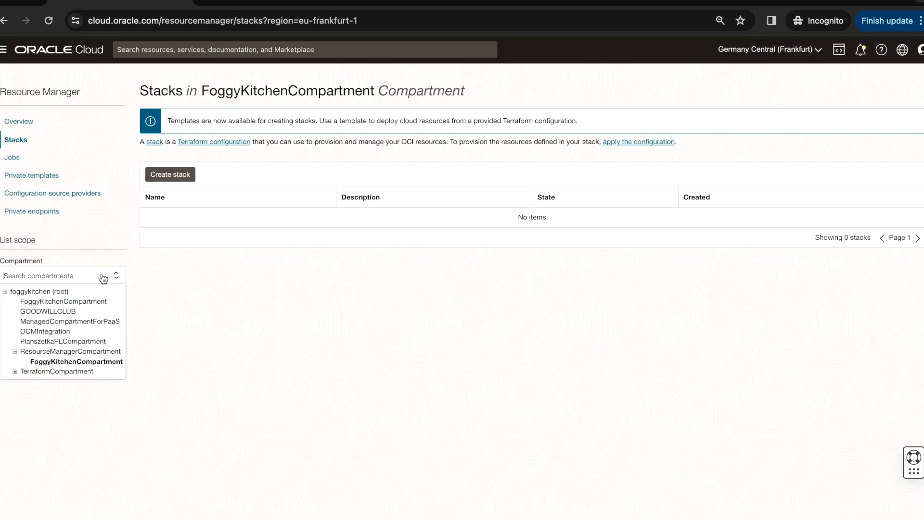
pyautogui.click(96, 354)
pyautogui.click(225, 217)
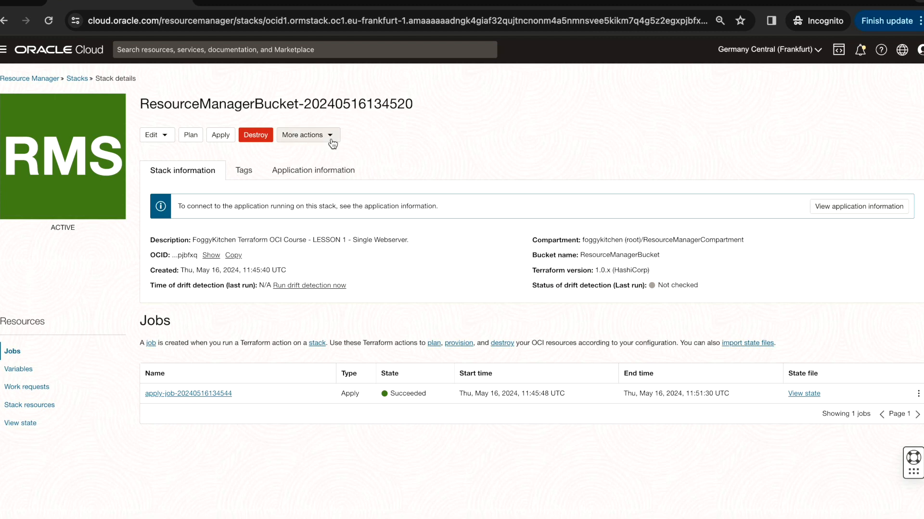
# Run drift detection on all resources of the stack and close the submission dialog
pyautogui.click(332, 143)
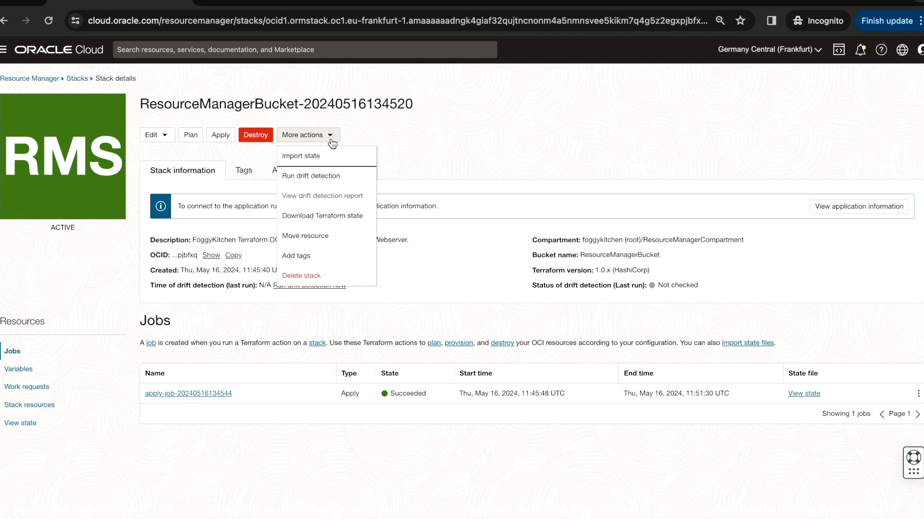
pyautogui.click(309, 178)
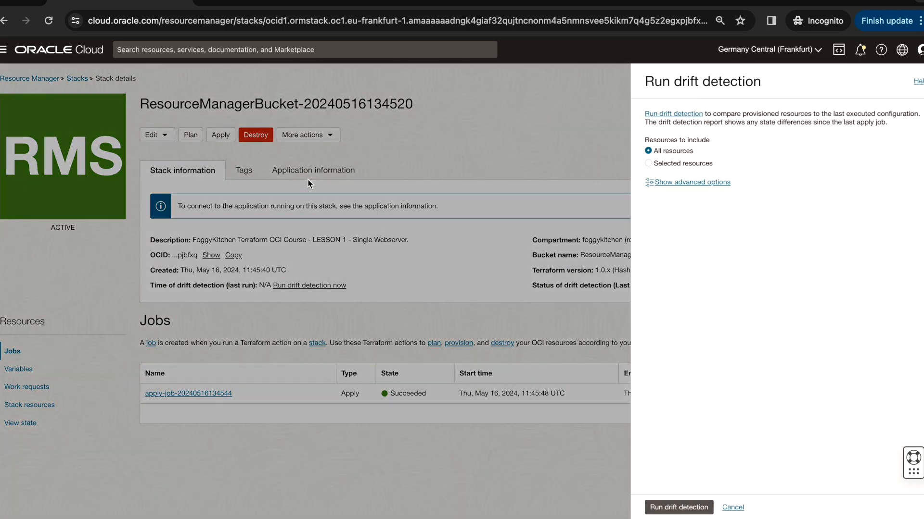
pyautogui.click(681, 509)
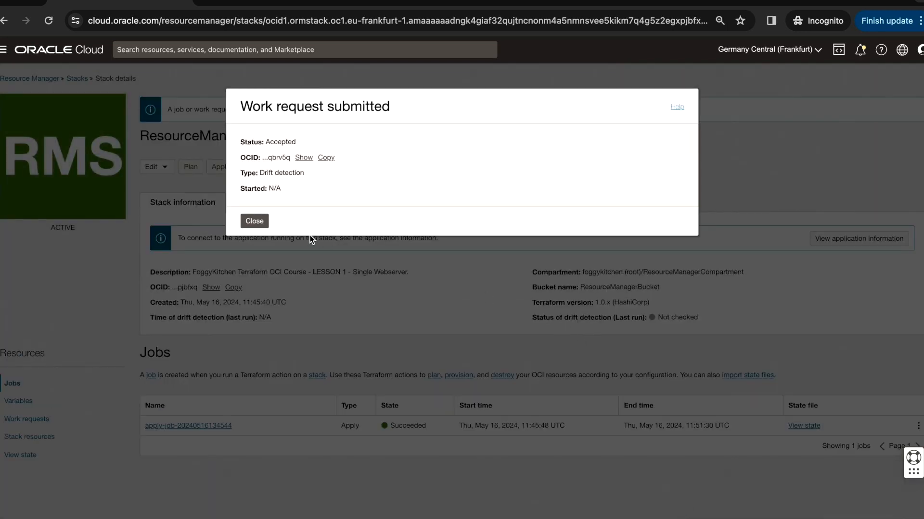
pyautogui.click(257, 223)
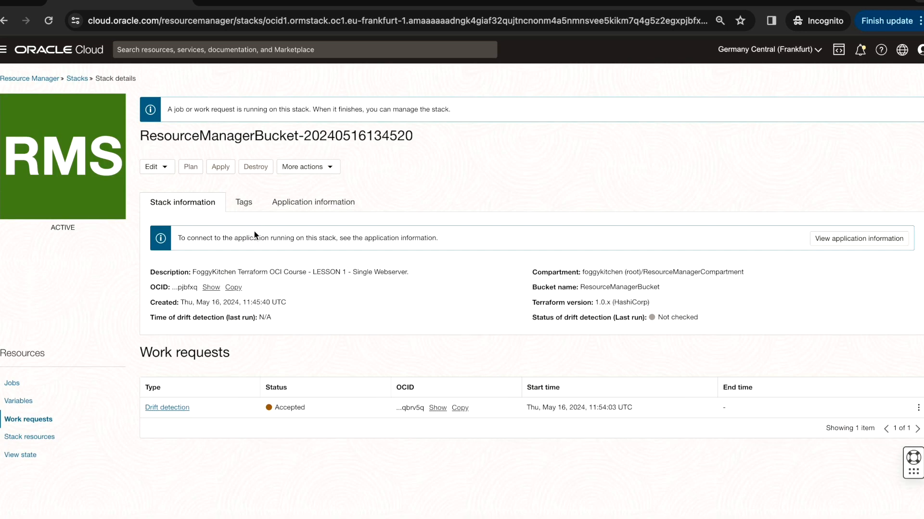
# Open the drift detection report and compare the security list's actual and expected ingress security rules
pyautogui.click(165, 409)
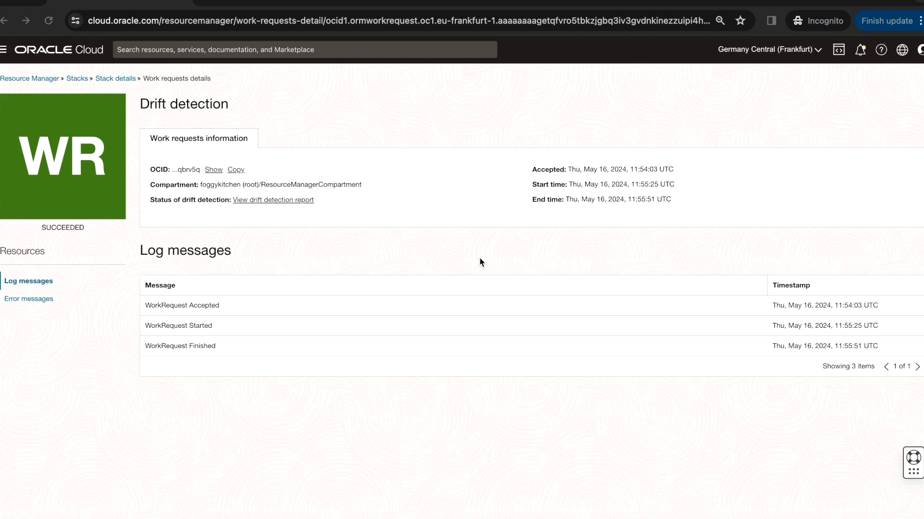
pyautogui.click(283, 202)
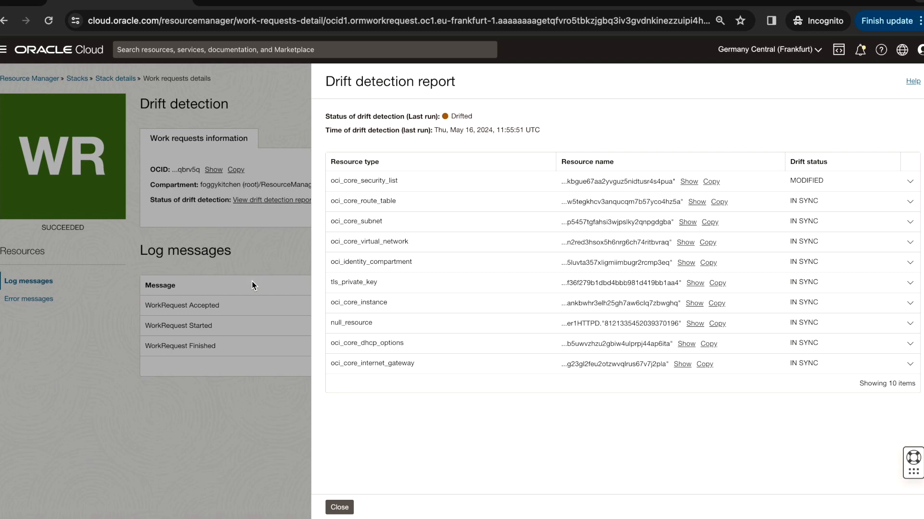
pyautogui.click(910, 181)
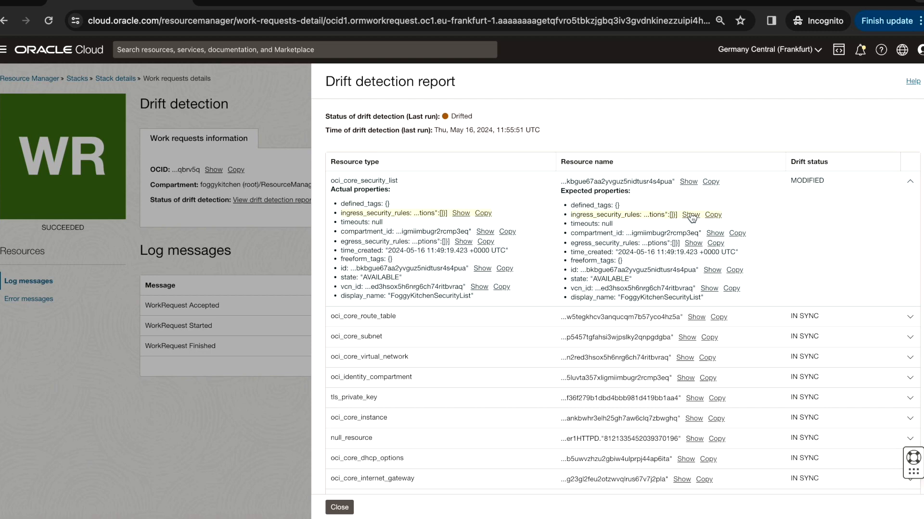
pyautogui.click(460, 213)
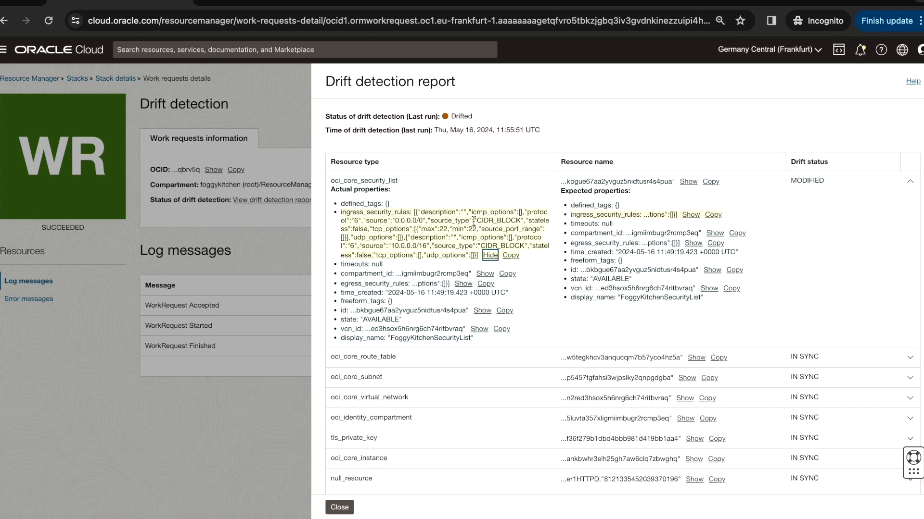
pyautogui.click(691, 215)
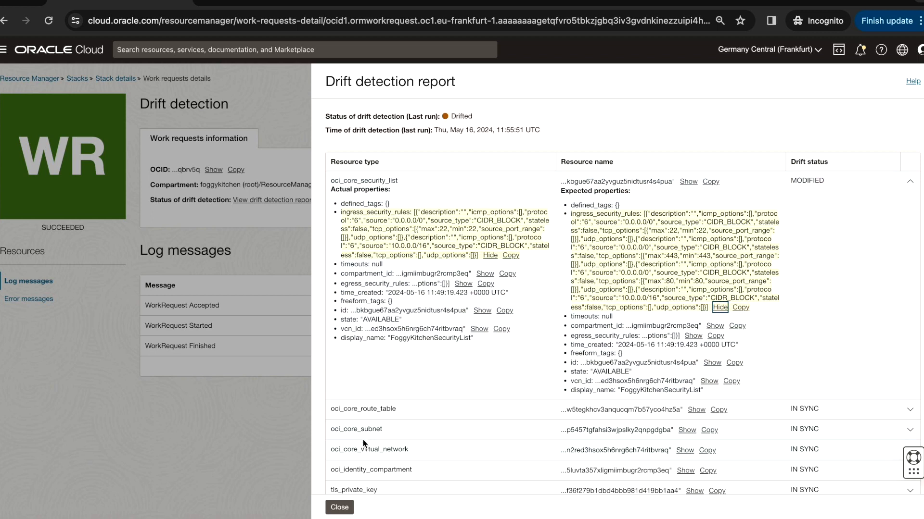
pyautogui.press('super+shift+5')
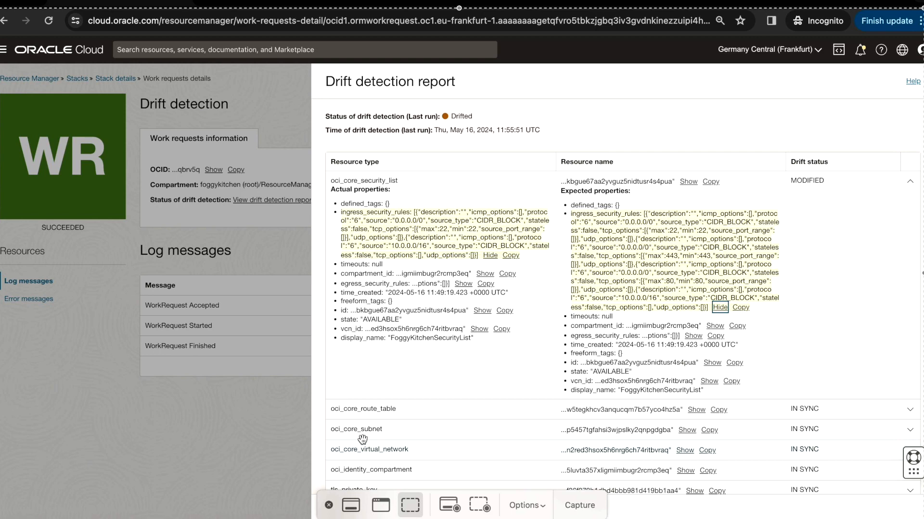
pyautogui.click(580, 511)
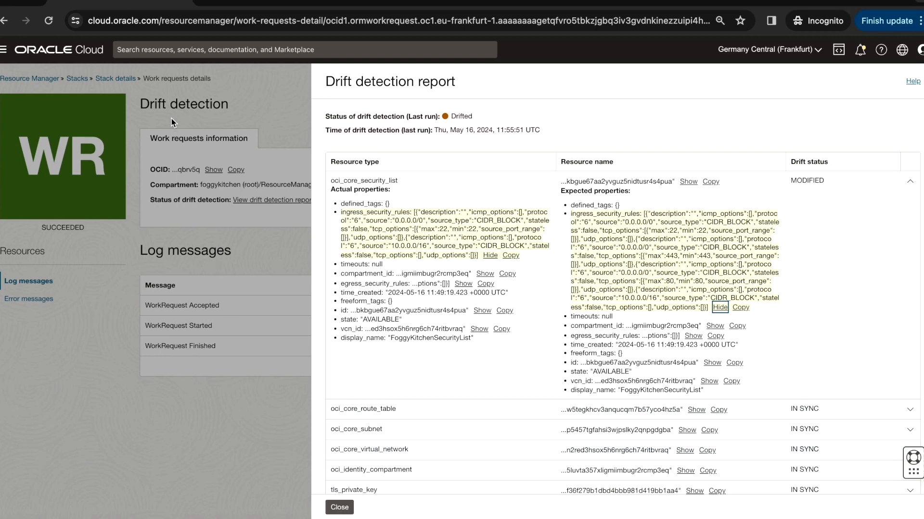
pyautogui.click(339, 508)
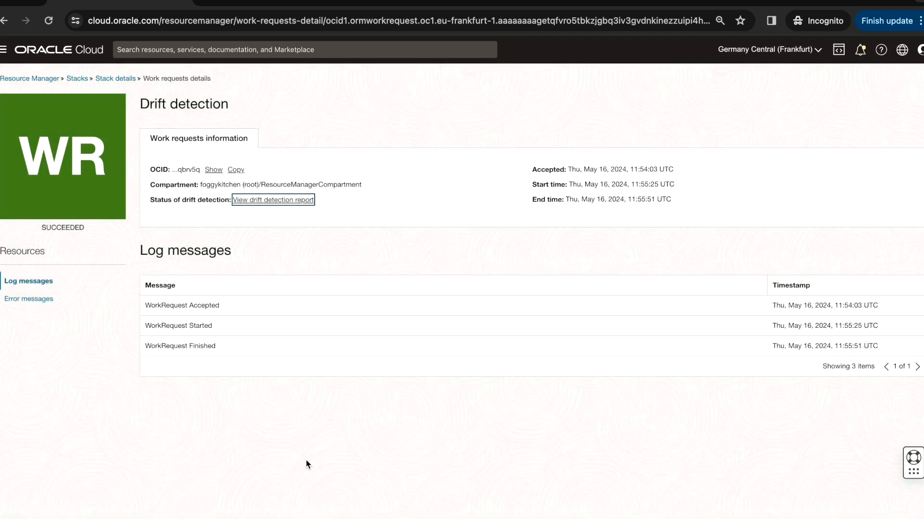
pyautogui.click(78, 79)
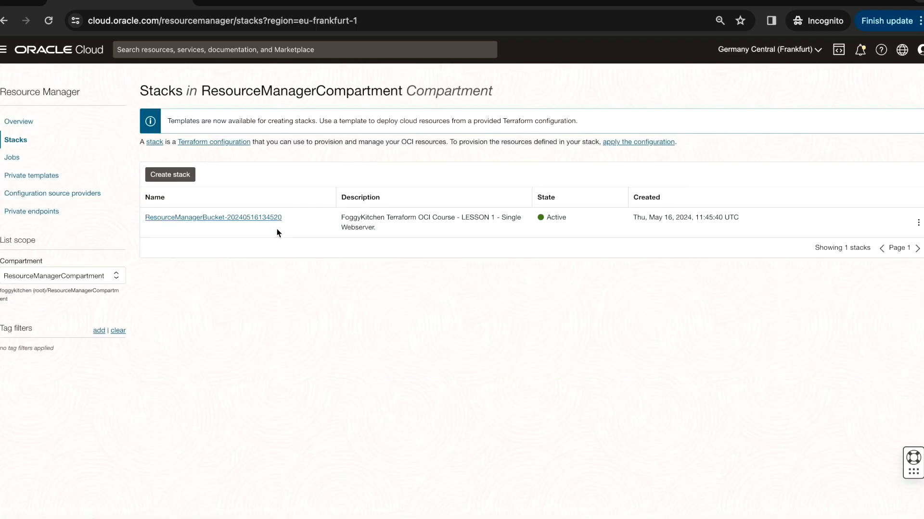
pyautogui.click(250, 217)
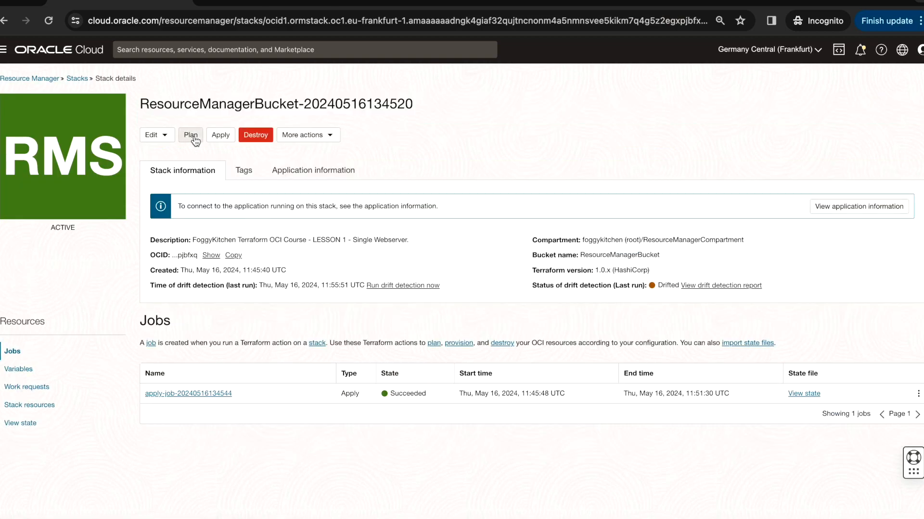
pyautogui.click(195, 136)
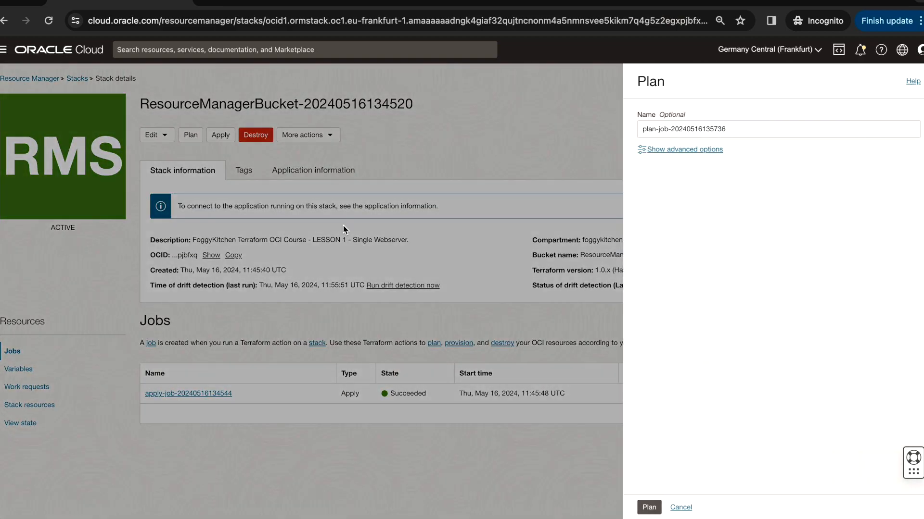
pyautogui.click(648, 507)
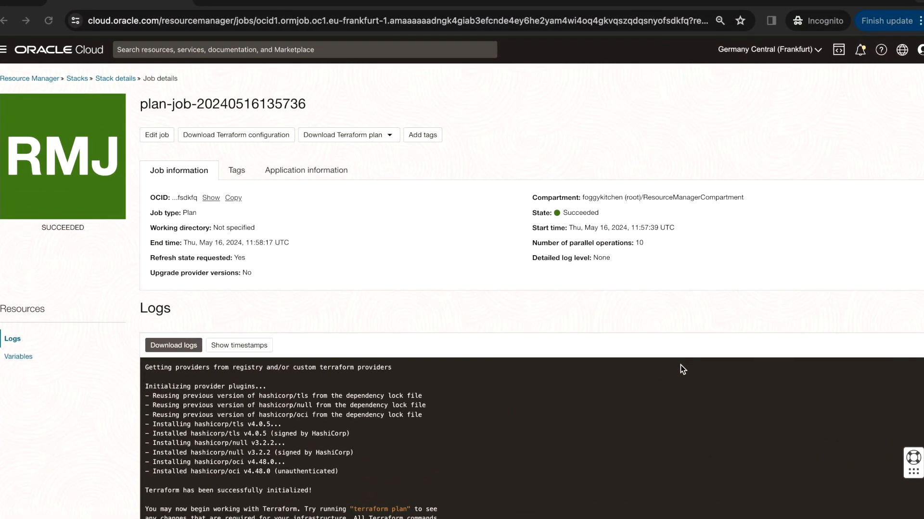
# Review the plan job logs for the detected changes and planned updates to the security list ingress rules
pyautogui.scroll(-10, 680, 365)
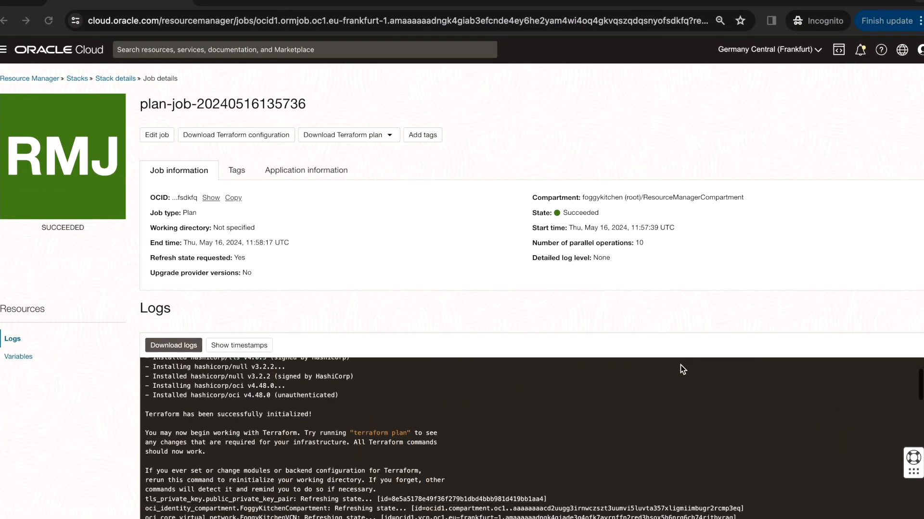
pyautogui.scroll(-2, 659, 302)
pyautogui.scroll(-5, 613, 391)
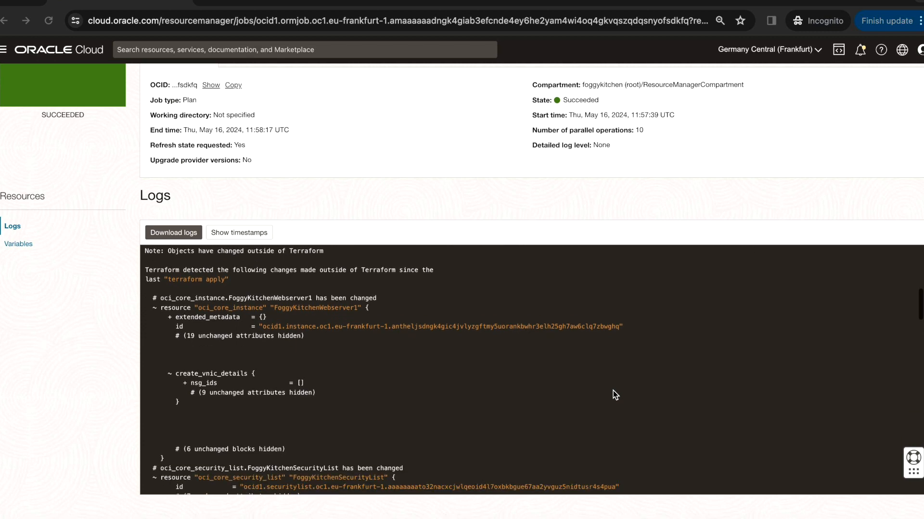
pyautogui.scroll(-4, 613, 391)
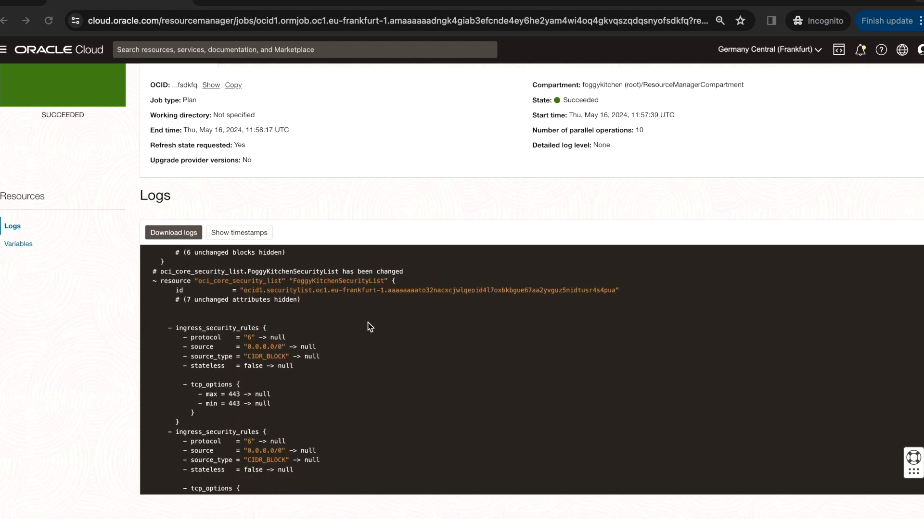
pyautogui.scroll(-2, 370, 327)
pyautogui.scroll(3, 370, 324)
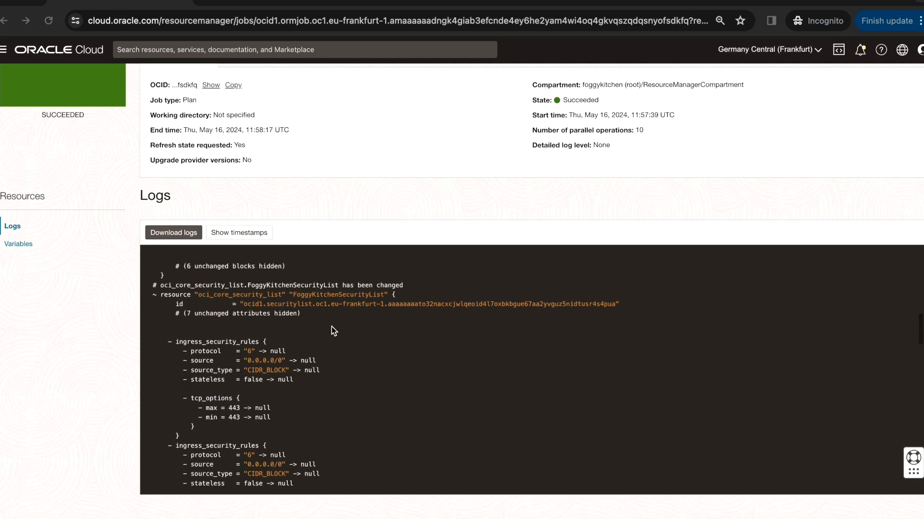
pyautogui.scroll(-2, 338, 324)
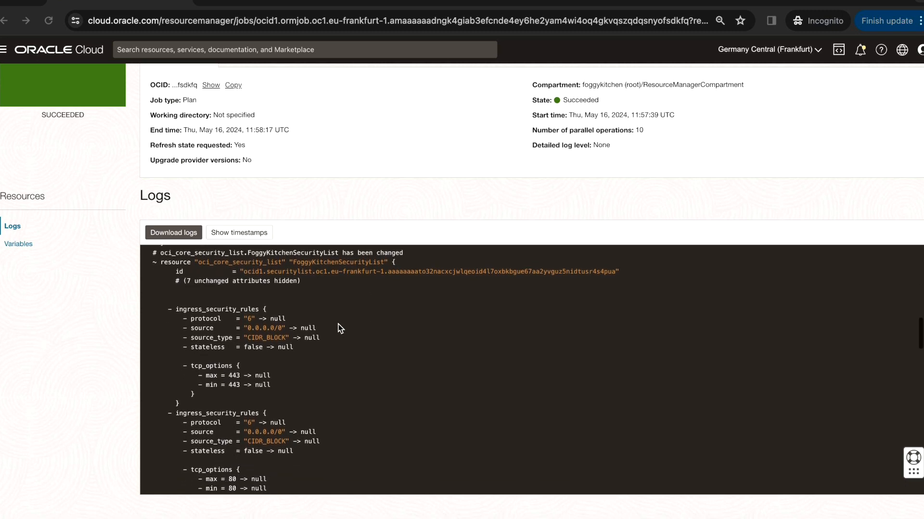
pyautogui.scroll(-5, 338, 325)
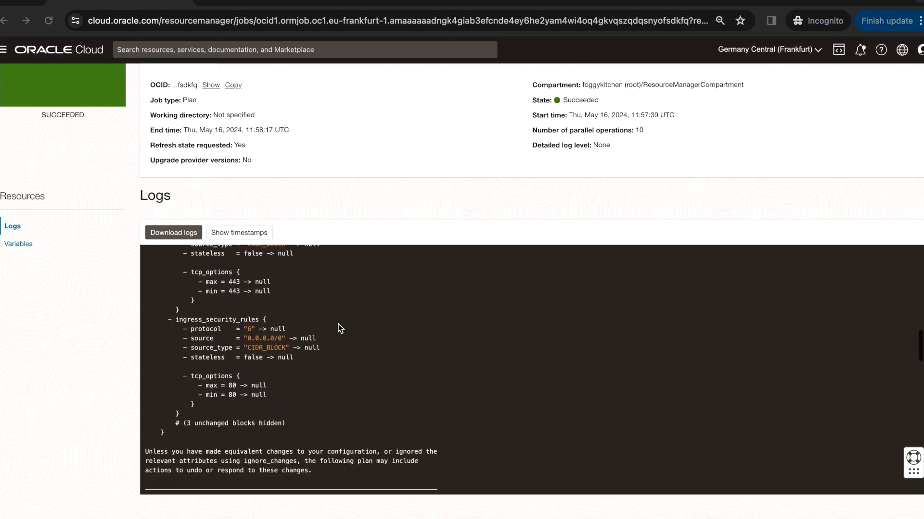
pyautogui.scroll(5, 338, 324)
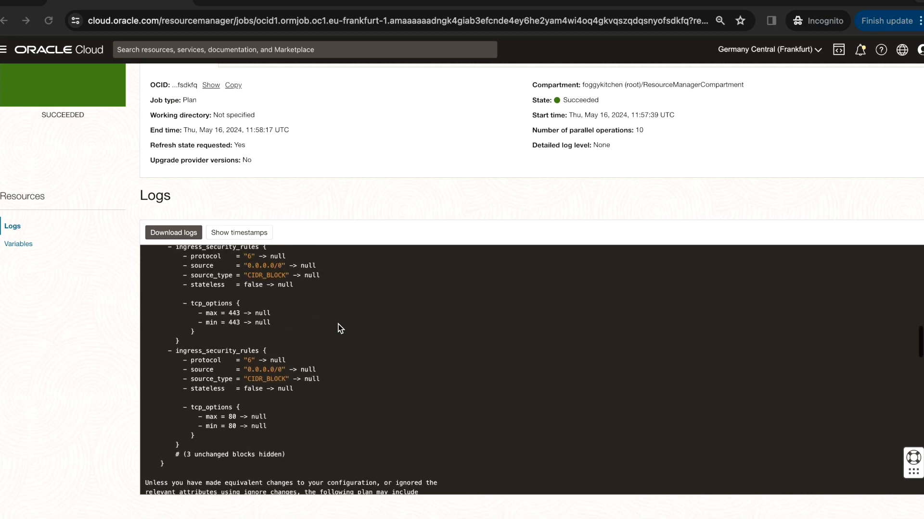
pyautogui.scroll(2, 338, 325)
pyautogui.scroll(-6, 338, 324)
pyautogui.scroll(-6, 339, 324)
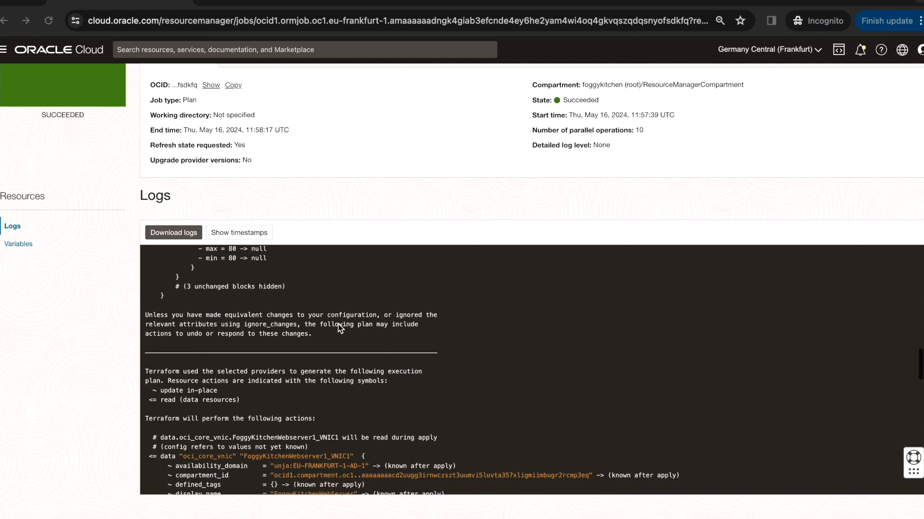
pyautogui.scroll(-20, 339, 325)
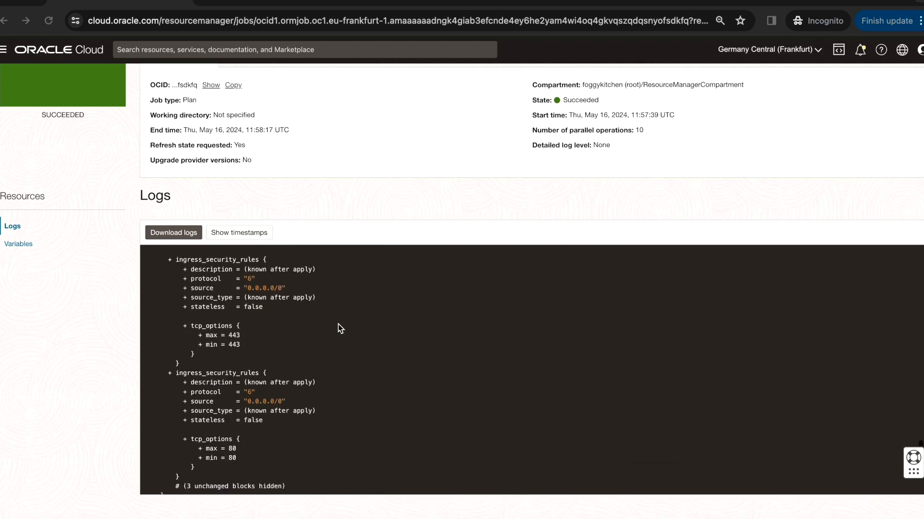
pyautogui.scroll(8, 339, 324)
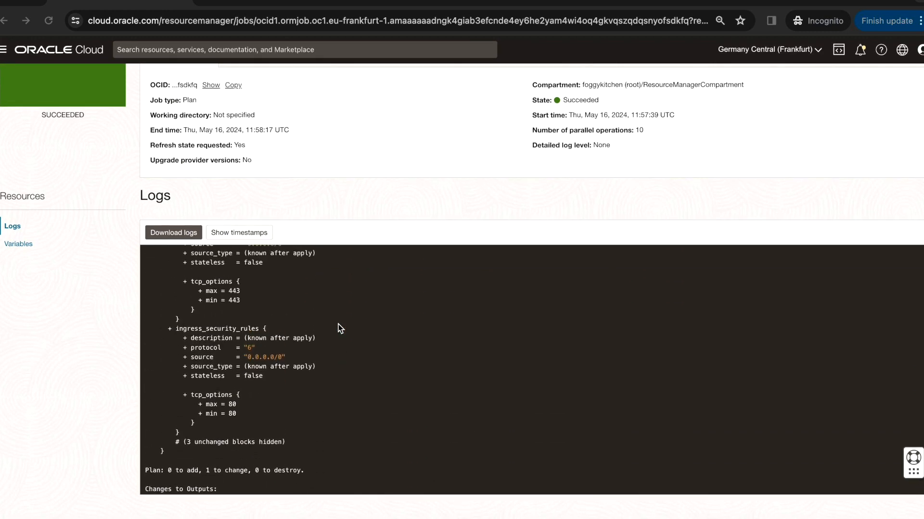
pyautogui.scroll(5, 339, 325)
pyautogui.scroll(-1, 338, 324)
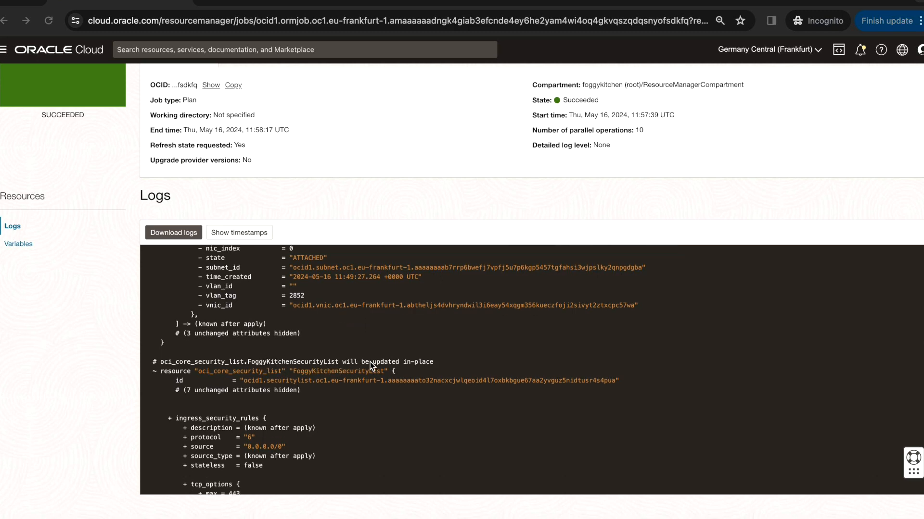
pyautogui.scroll(-4, 404, 390)
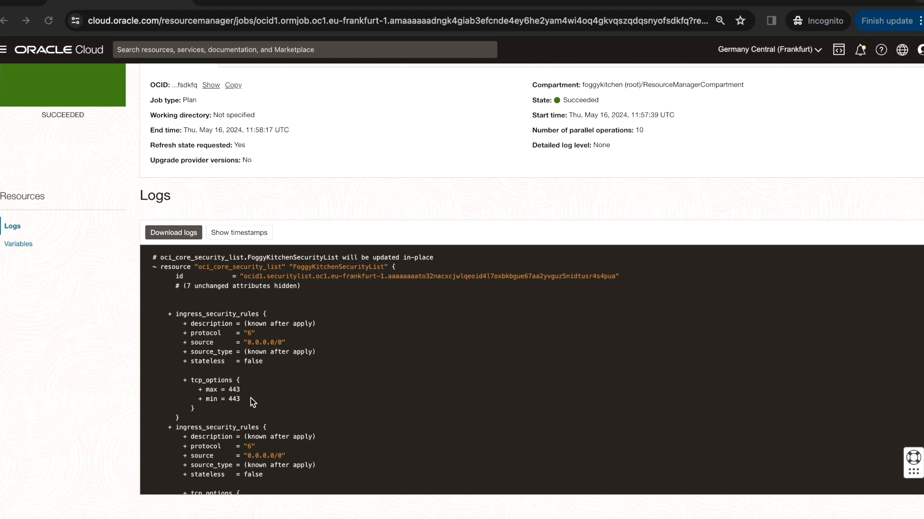
pyautogui.scroll(-4, 251, 399)
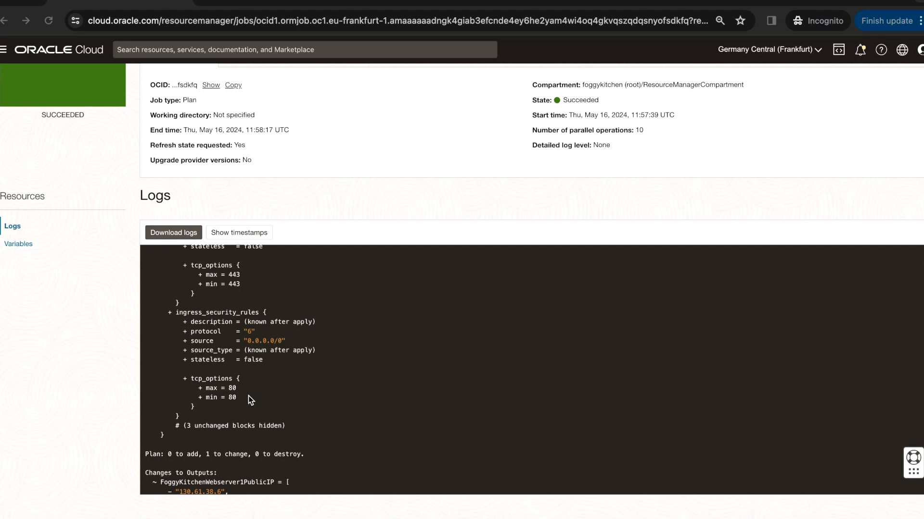
pyautogui.scroll(-2, 248, 396)
pyautogui.scroll(1, 255, 375)
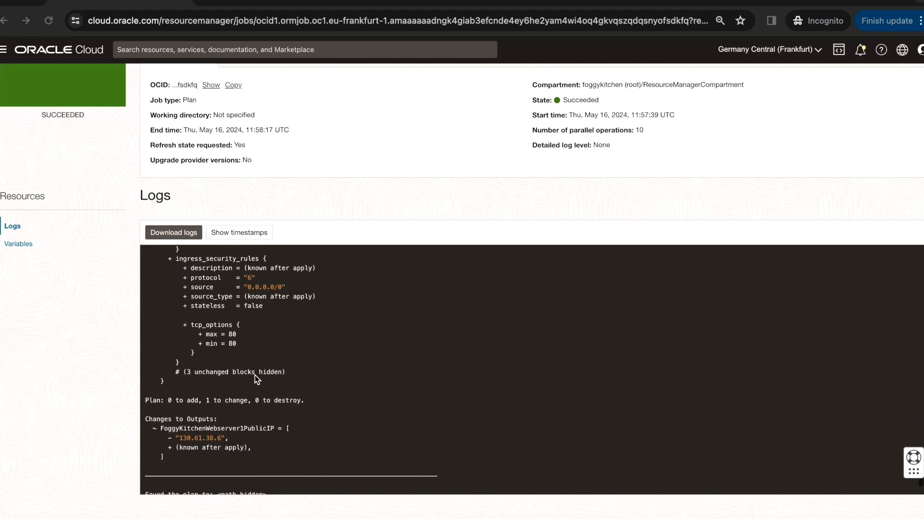
pyautogui.scroll(2, 312, 394)
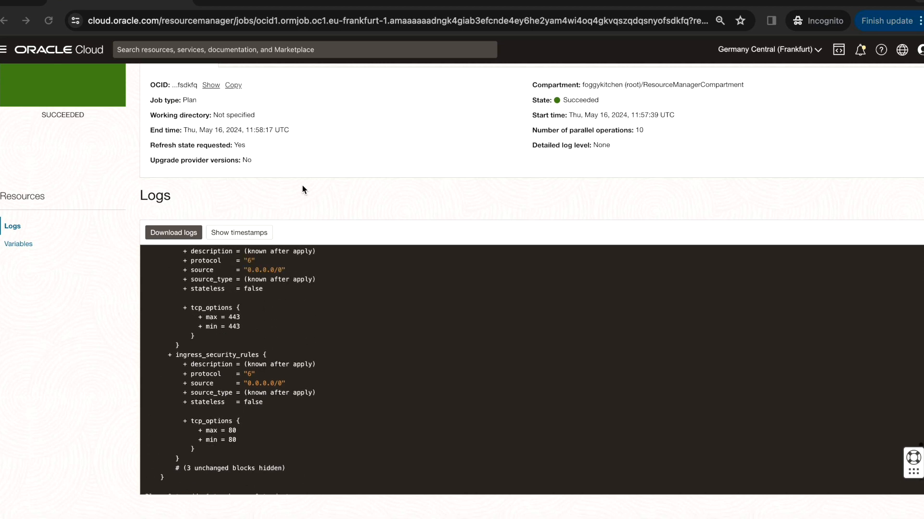
pyautogui.scroll(3, 303, 185)
# Go back to the stack details and launch an Apply job with automatic approval, then close the Apply panel
pyautogui.click(116, 79)
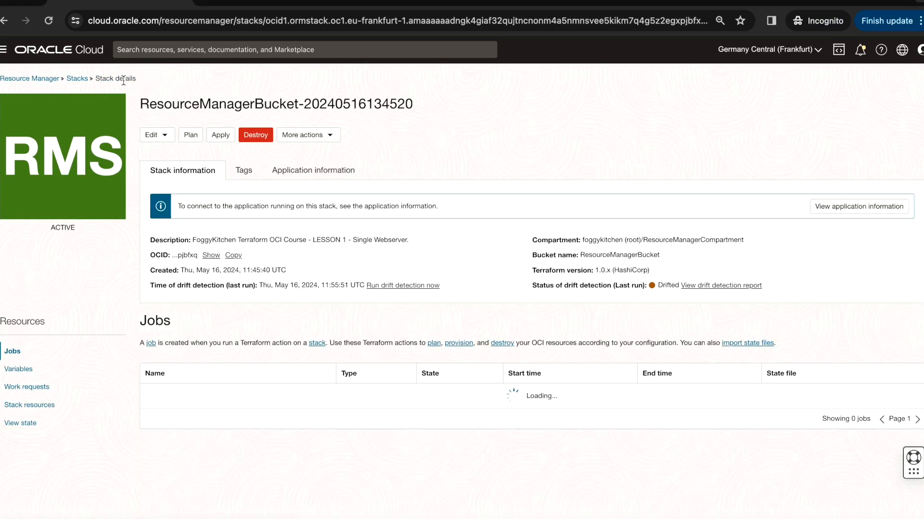
pyautogui.click(221, 137)
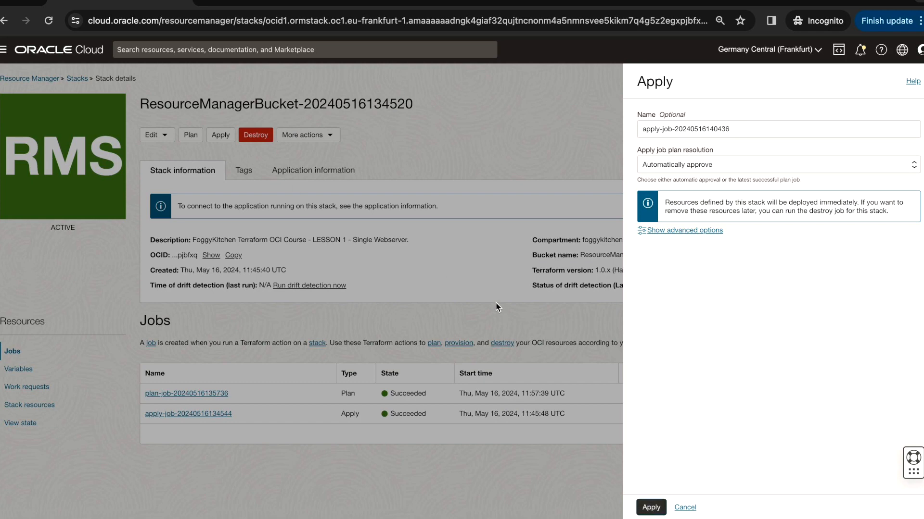
pyautogui.click(651, 507)
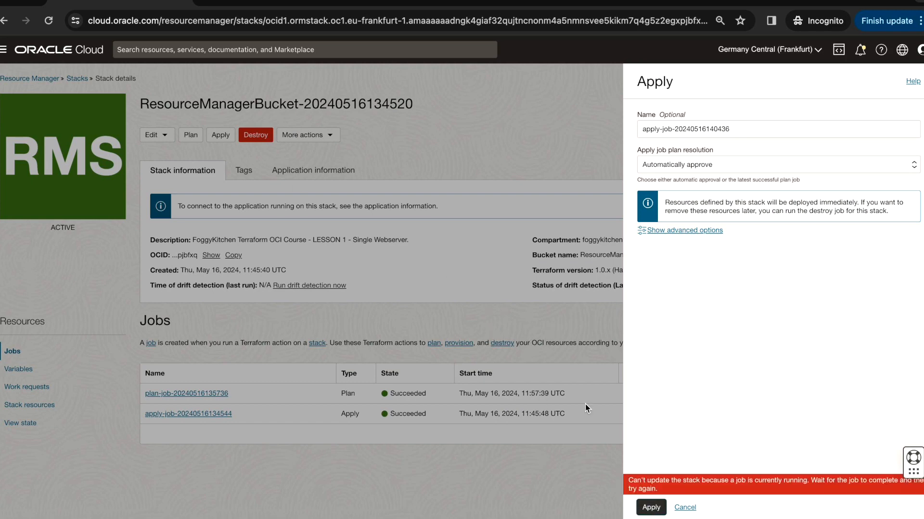
pyautogui.click(685, 508)
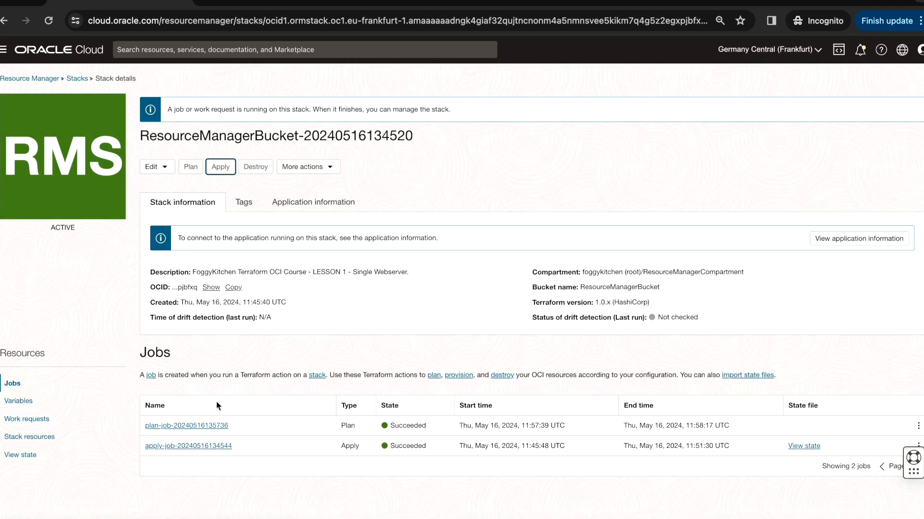
# Open the new apply job from the stack's job list and review its logs for the security list update
pyautogui.click(18, 400)
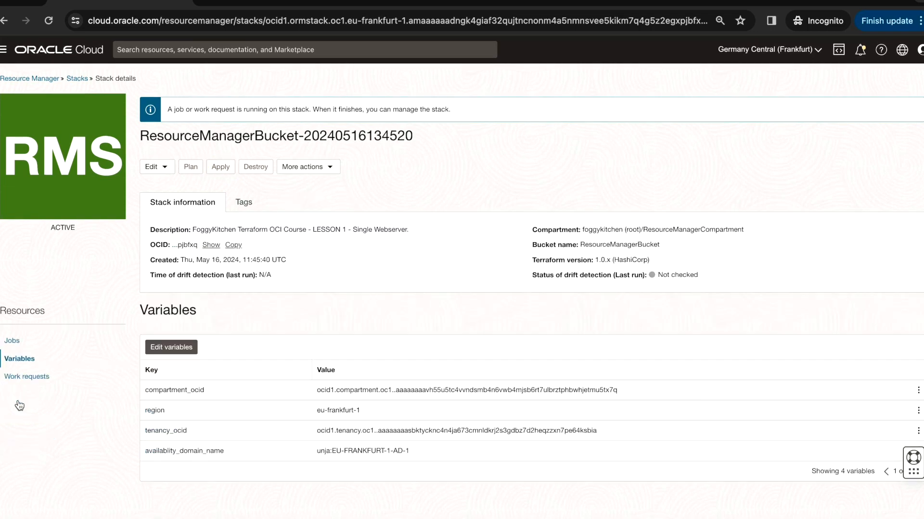
pyautogui.click(12, 383)
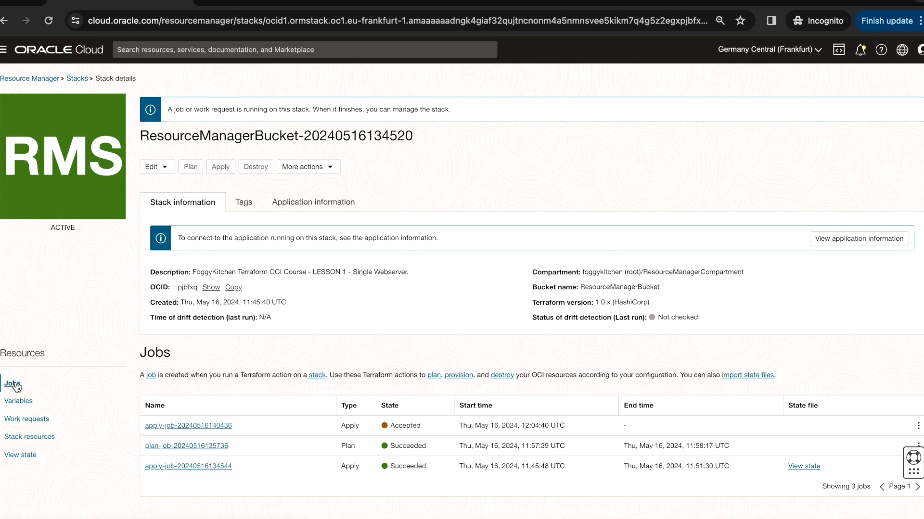
pyautogui.click(202, 426)
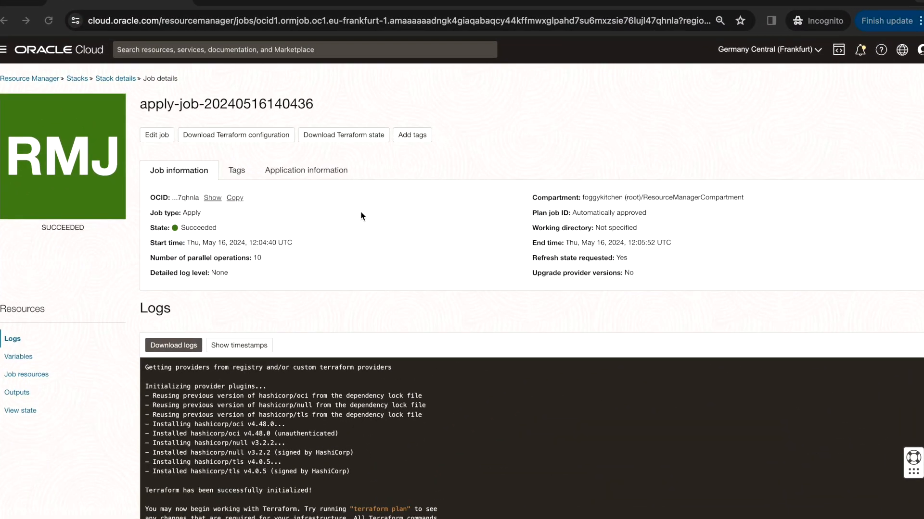
pyautogui.scroll(-3, 359, 211)
pyautogui.scroll(-10, 350, 376)
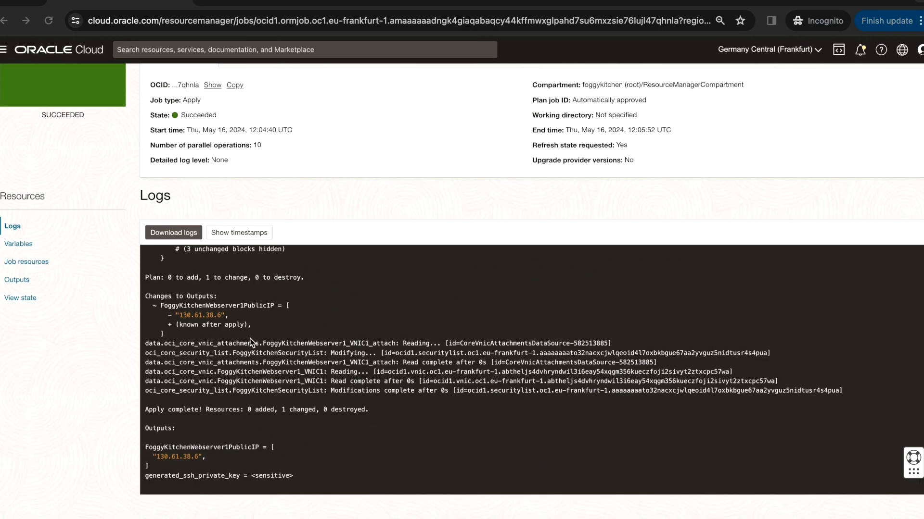
pyautogui.scroll(3, 248, 344)
pyautogui.scroll(6, 215, 305)
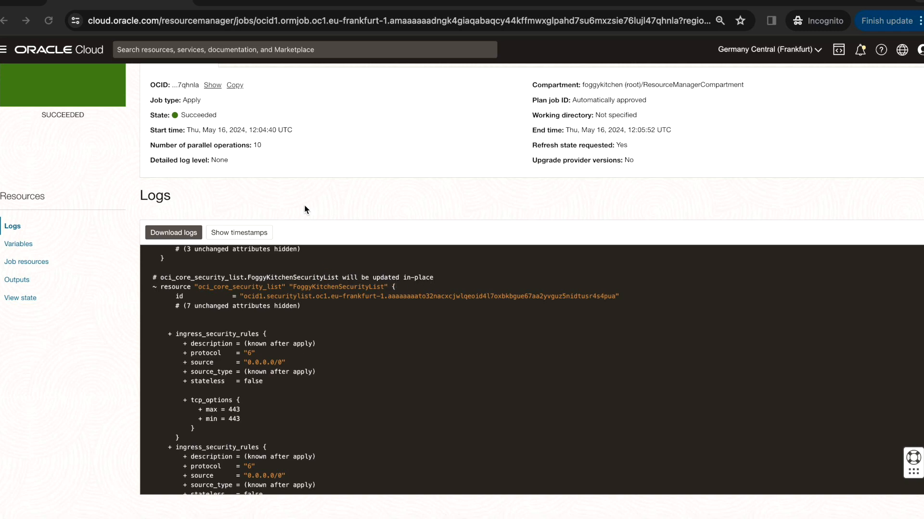
pyautogui.scroll(3, 305, 209)
# Open the FoggyKitchenWebServer instance details in the FoggyKitchenCompartment compartment
pyautogui.click(3, 50)
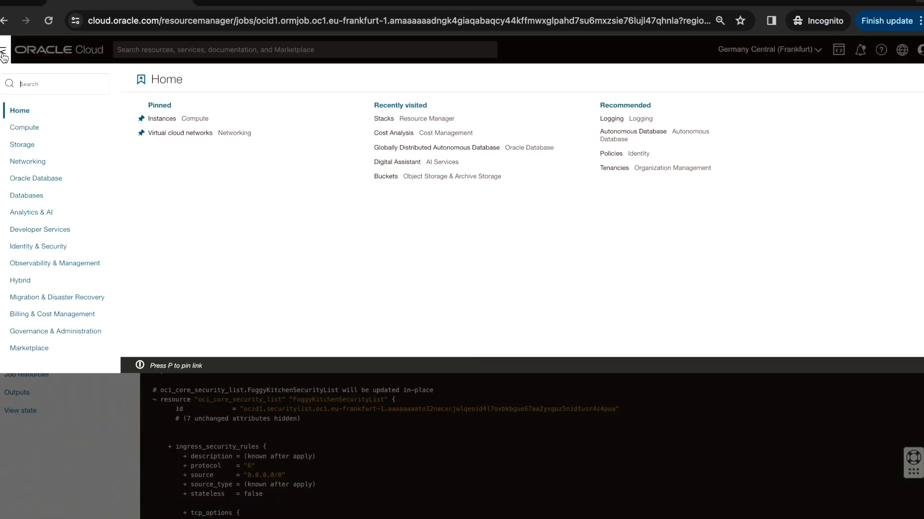
pyautogui.moveTo(30, 133)
pyautogui.click(162, 133)
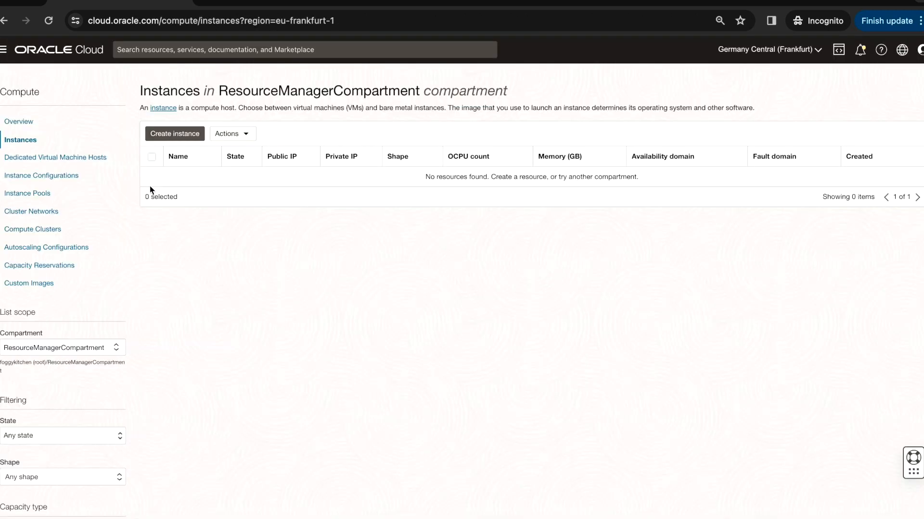
pyautogui.click(94, 348)
pyautogui.click(80, 437)
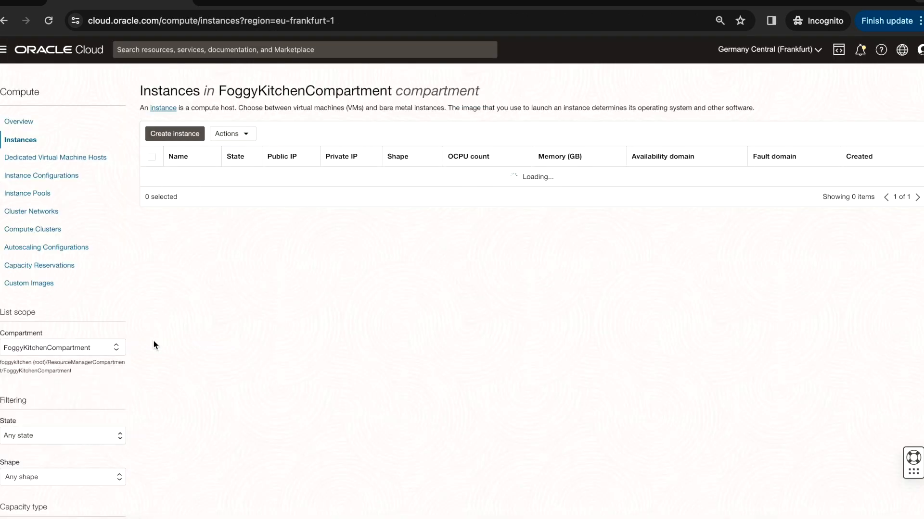
pyautogui.click(223, 177)
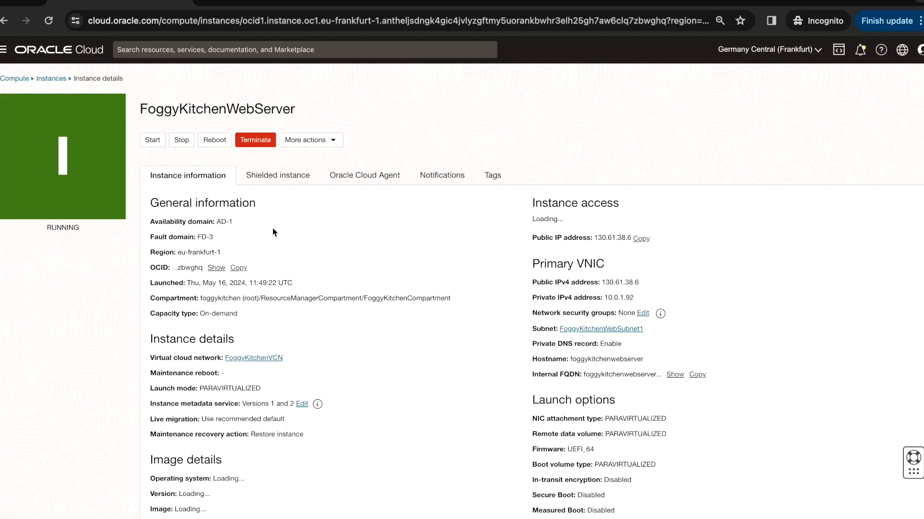
pyautogui.scroll(-3, 354, 278)
pyautogui.scroll(2, 354, 274)
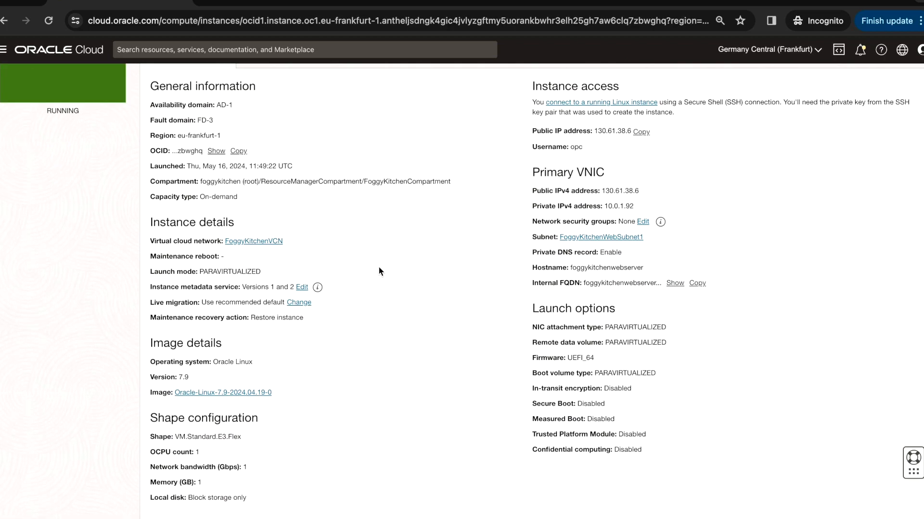
# Open the instance subnet's FoggyKitchenSecurityList and check its ingress rules
pyautogui.click(624, 242)
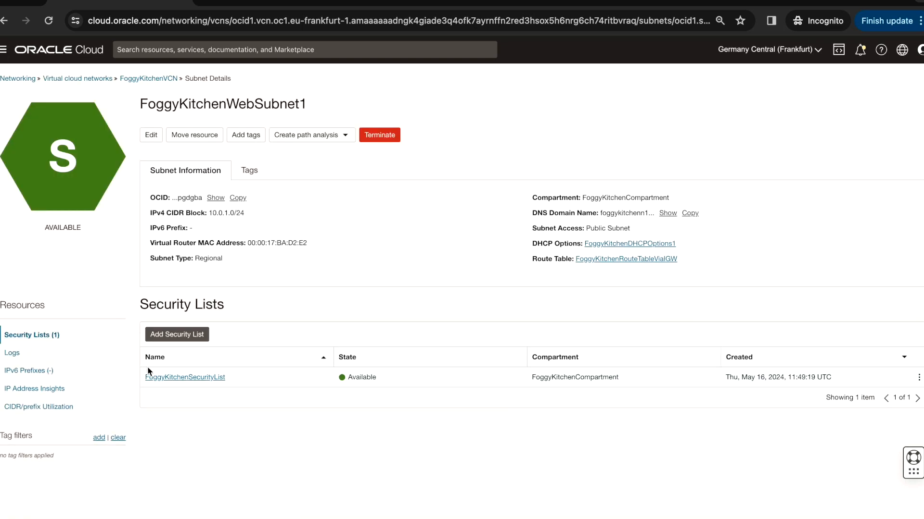
pyautogui.click(195, 378)
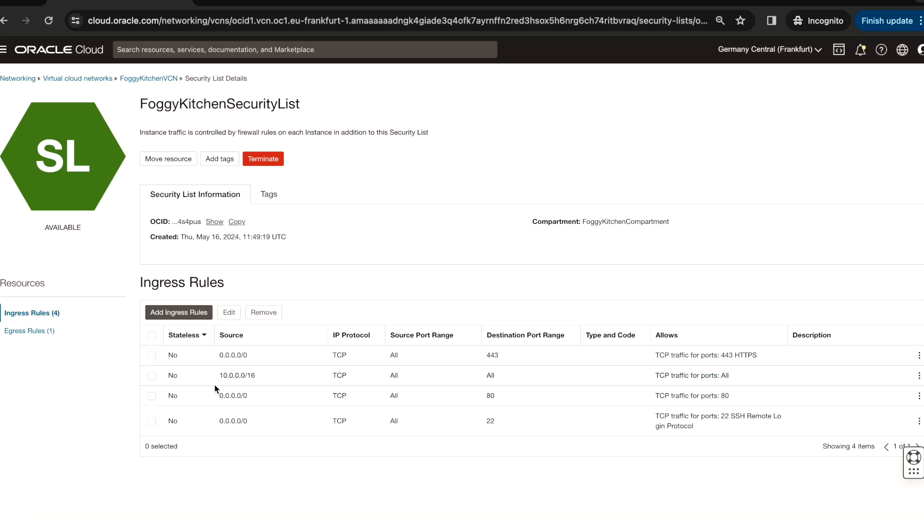
pyautogui.click(502, 360)
# Copy the web server instance's public IP address and open it in a new browser tab
pyautogui.click(5, 58)
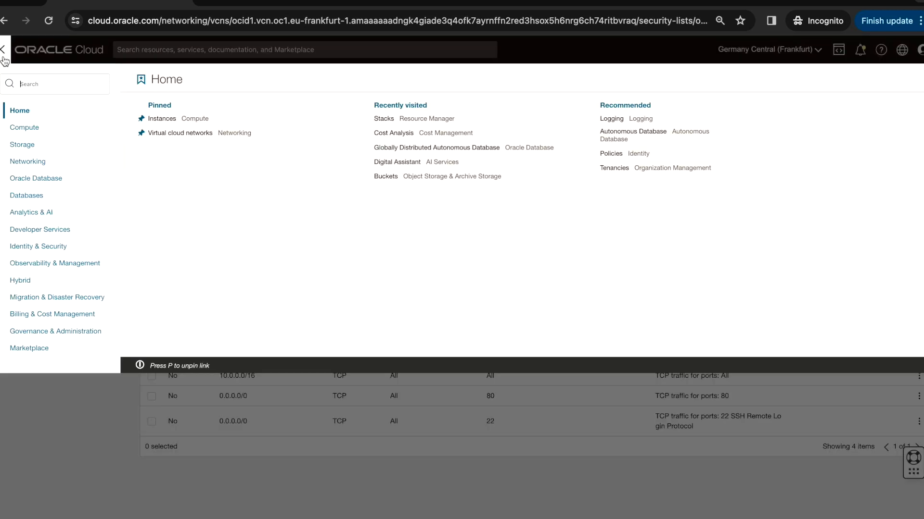
pyautogui.click(25, 127)
pyautogui.click(169, 134)
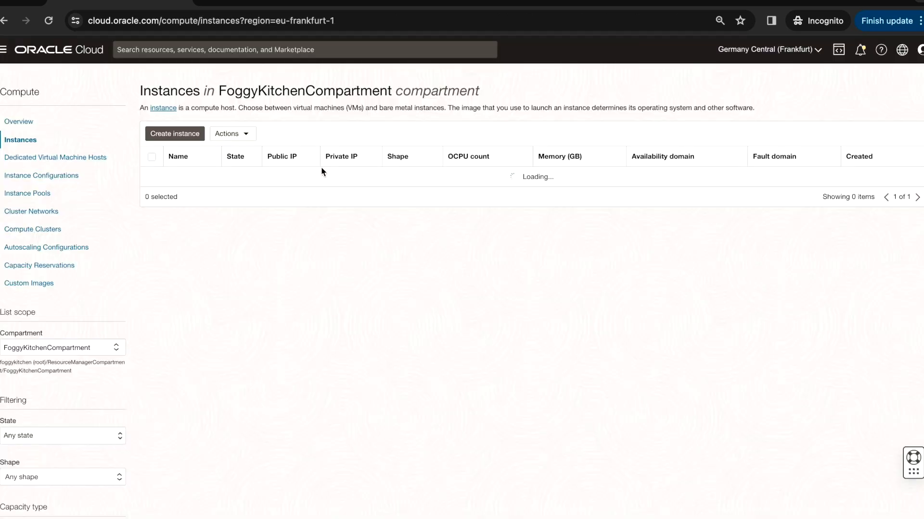
pyautogui.click(233, 178)
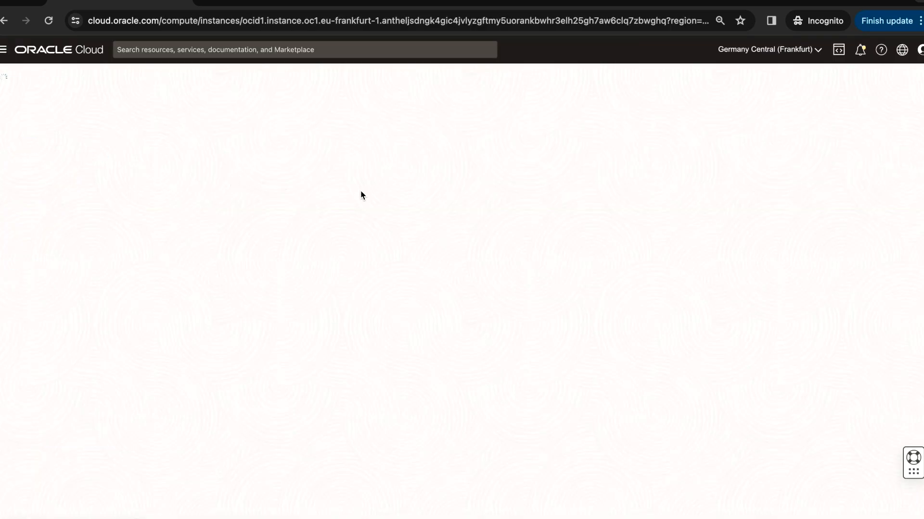
pyautogui.click(641, 249)
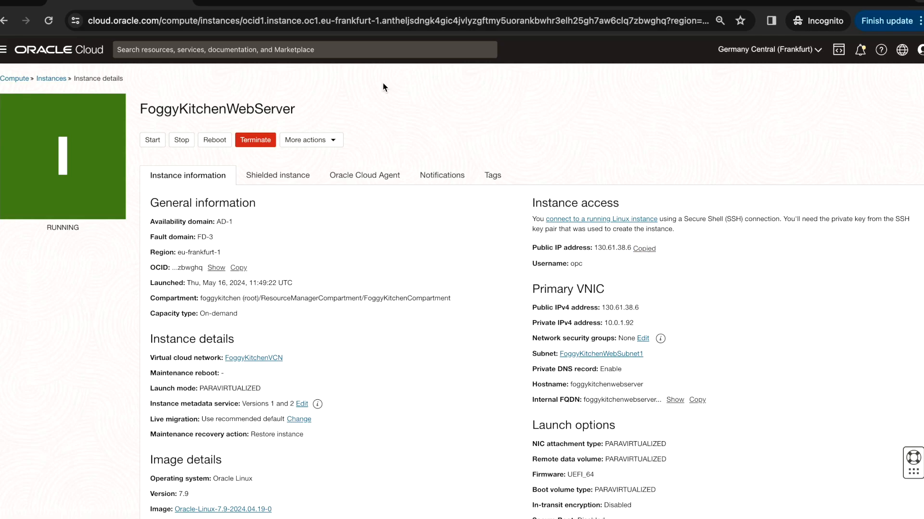
pyautogui.click(204, 4)
pyautogui.press('super+v')
pyautogui.press('Return')
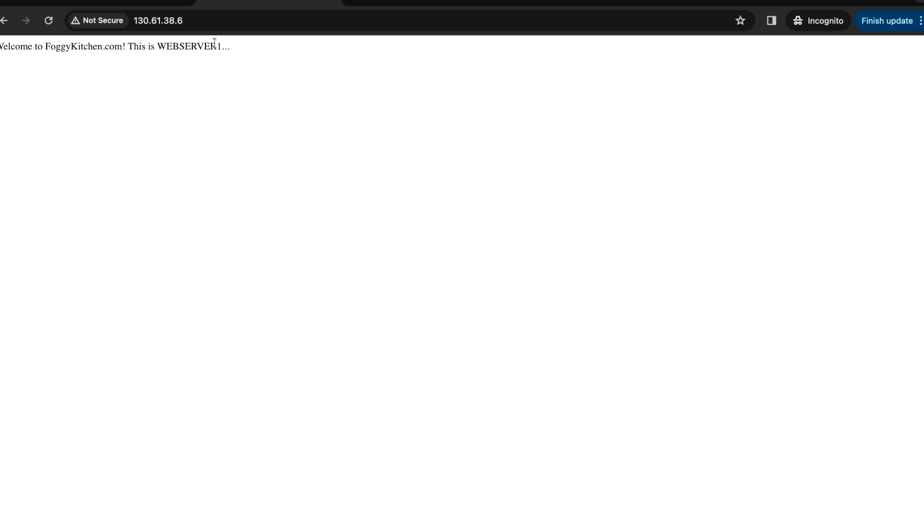
pyautogui.click(115, 3)
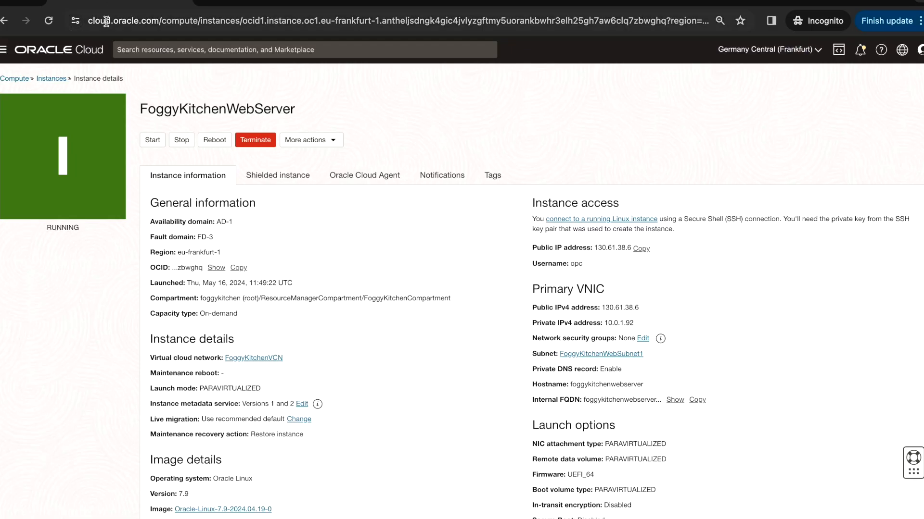
pyautogui.click(3, 49)
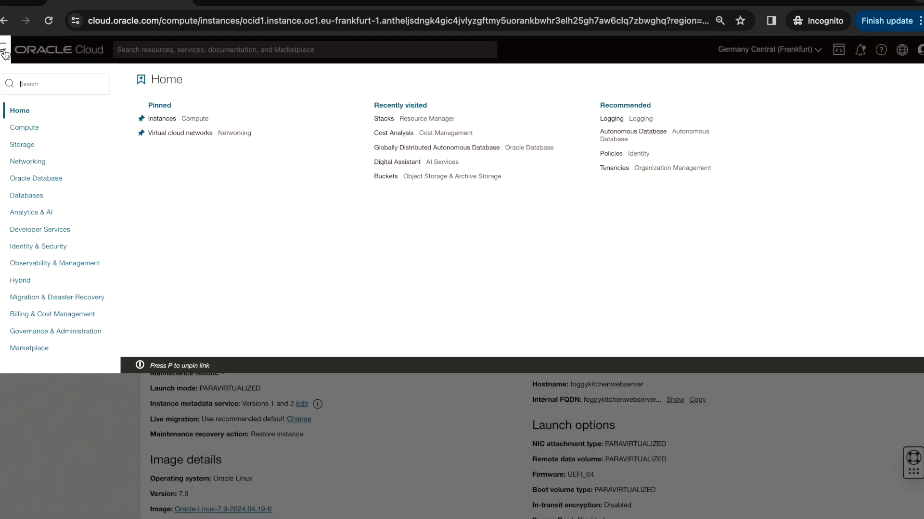
pyautogui.click(50, 231)
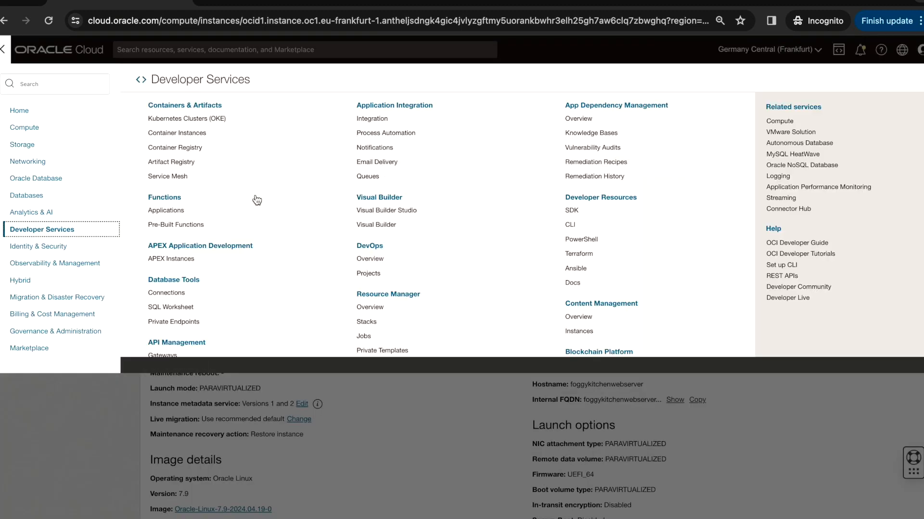
pyautogui.click(375, 325)
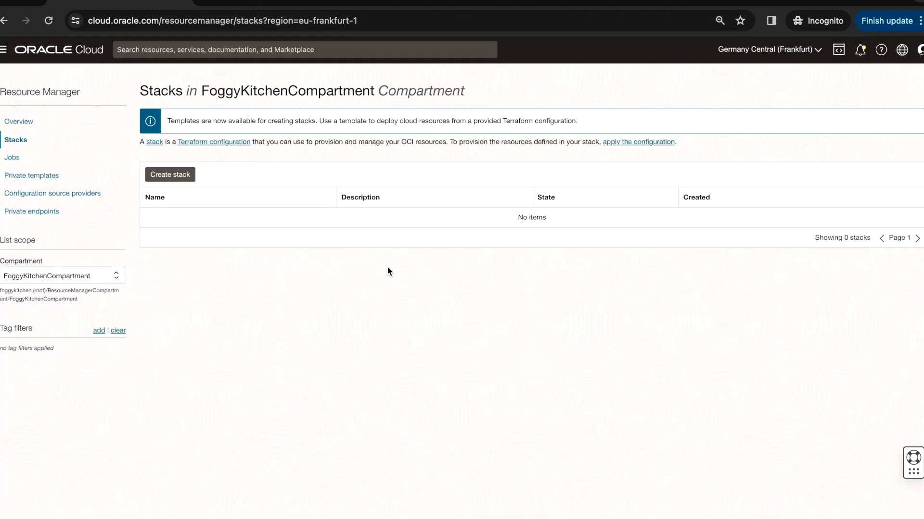
pyautogui.click(100, 279)
pyautogui.click(74, 353)
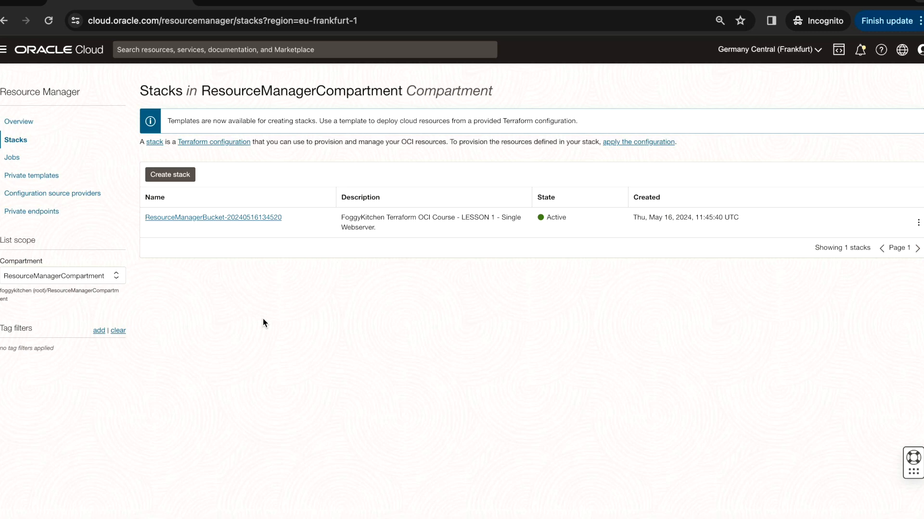
pyautogui.click(247, 219)
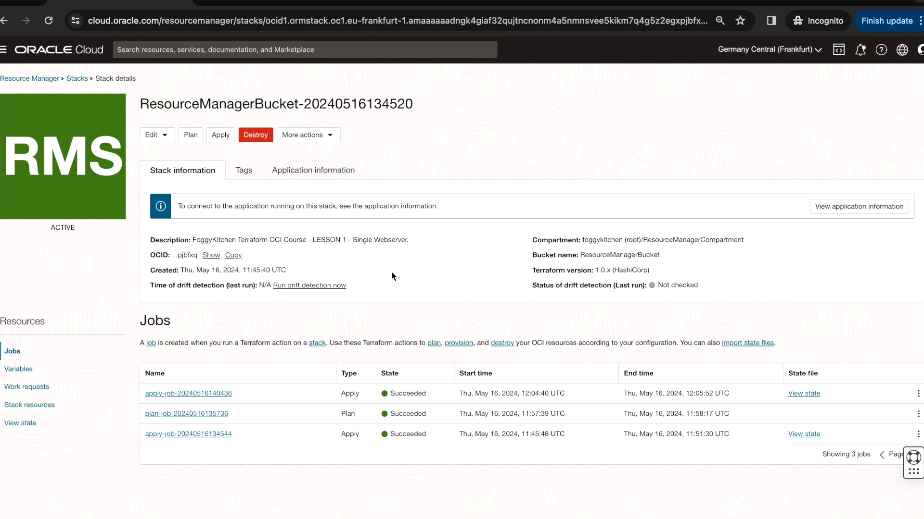
pyautogui.click(330, 137)
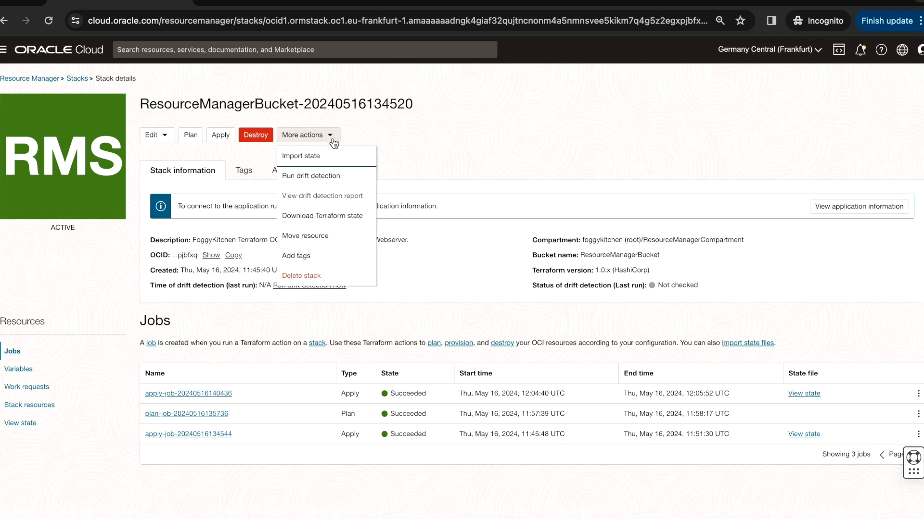
pyautogui.click(447, 156)
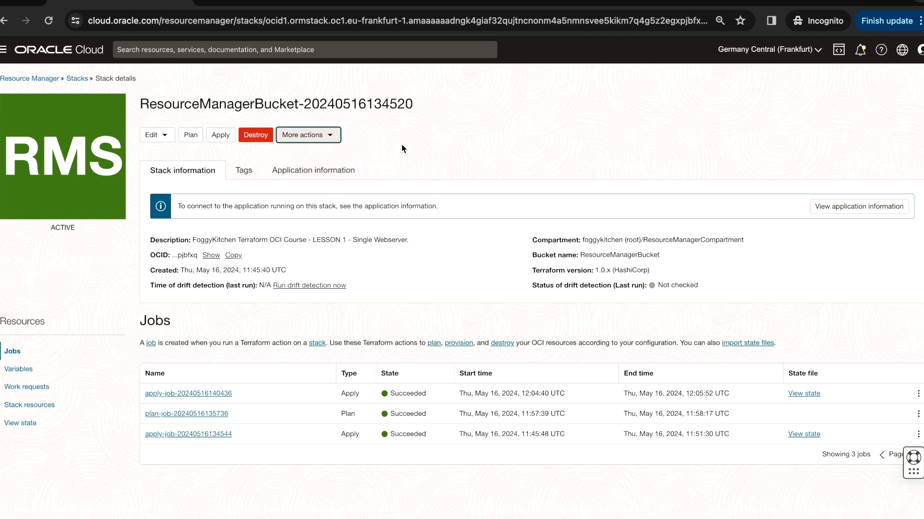
pyautogui.click(258, 138)
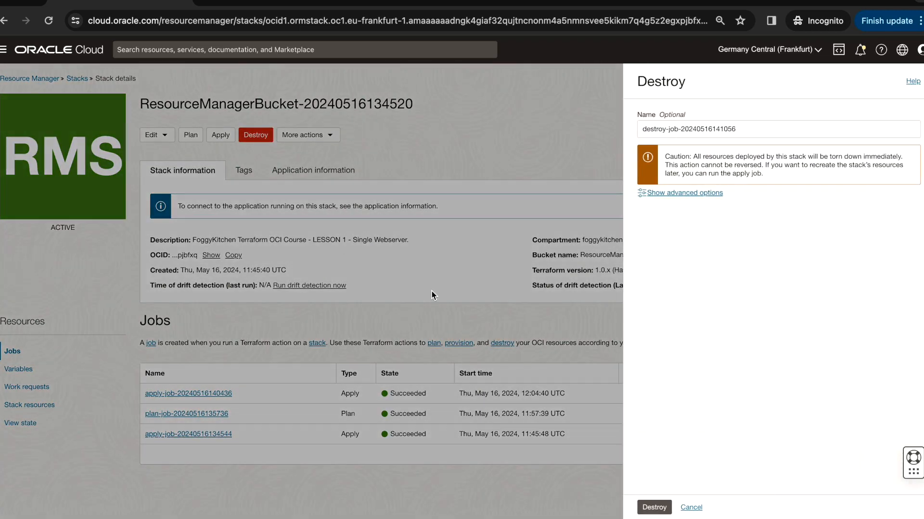
pyautogui.click(653, 506)
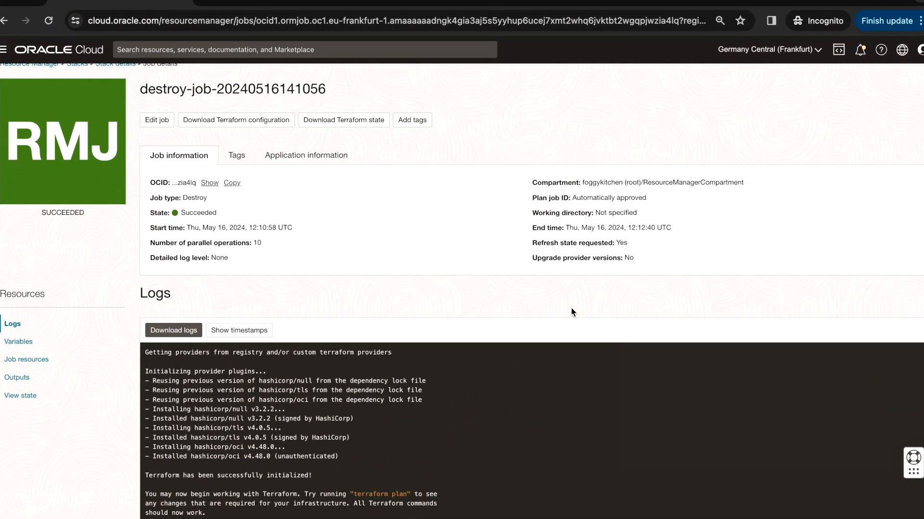
# Review the destroy job logs for the destroyed resources
pyautogui.scroll(-10, 570, 308)
pyautogui.scroll(-15, 570, 308)
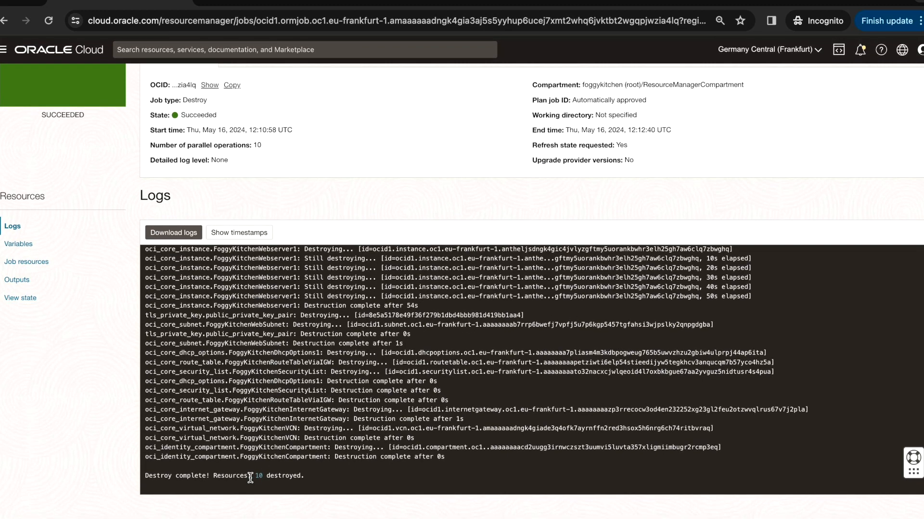
pyautogui.moveTo(250, 478); pyautogui.dragTo(325, 478)
pyautogui.scroll(3, 378, 298)
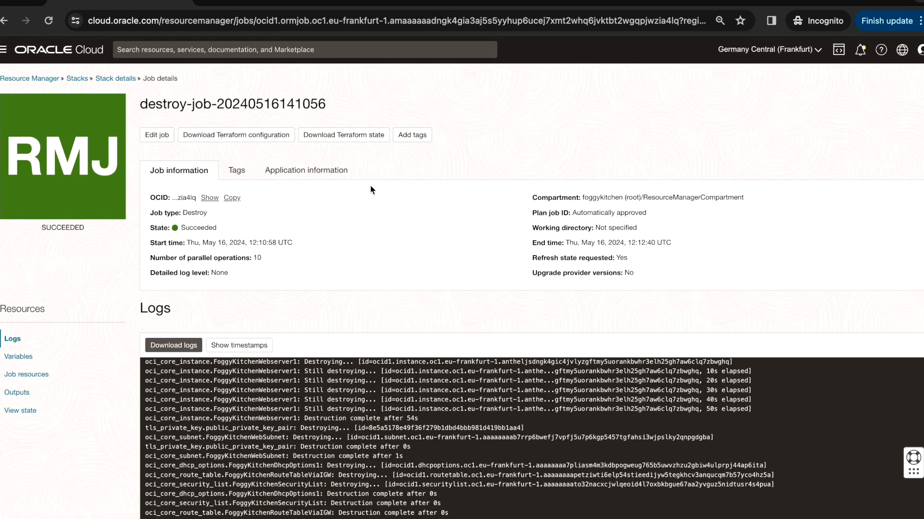
# Check the compute instances listed in the FoggyKitchenCompartment compartment
pyautogui.click(4, 49)
pyautogui.click(29, 126)
pyautogui.click(197, 131)
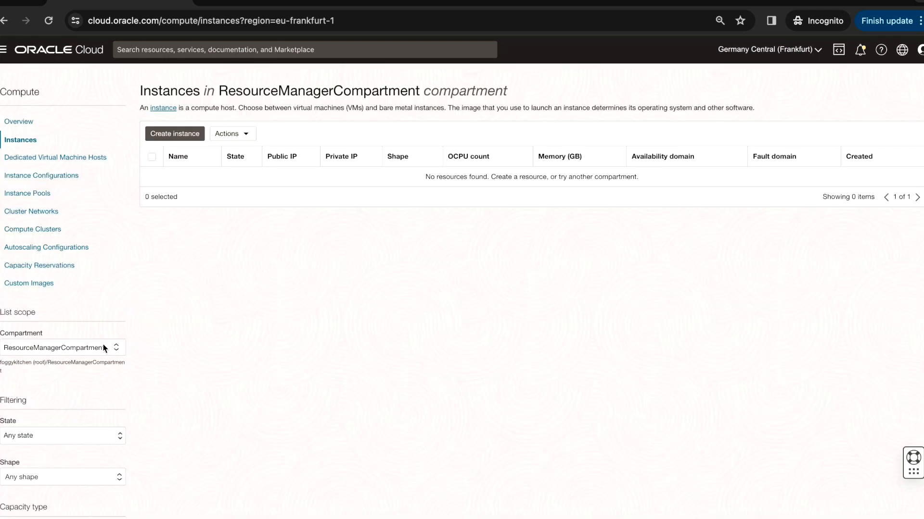
pyautogui.click(105, 348)
pyautogui.click(96, 429)
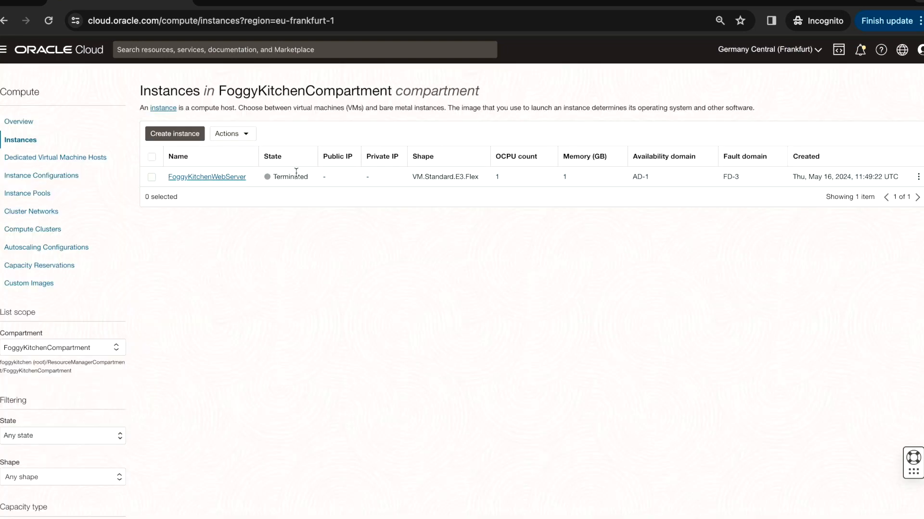
# Check the virtual cloud networks remaining in the FoggyKitchenCompartment compartment
pyautogui.click(4, 49)
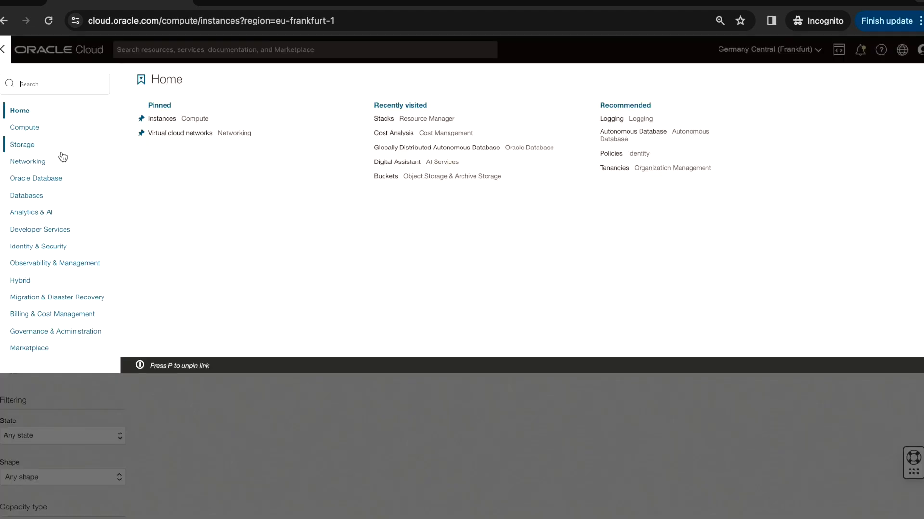
pyautogui.click(58, 161)
pyautogui.click(185, 126)
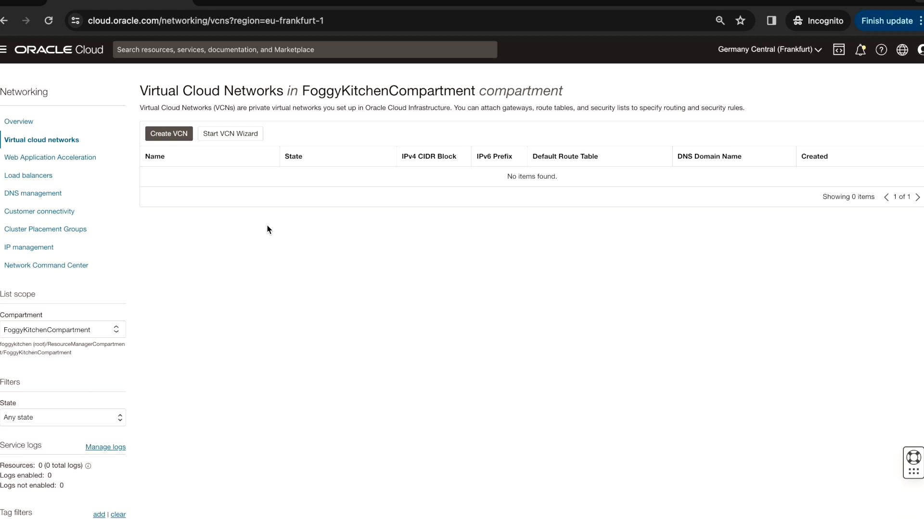
pyautogui.click(4, 50)
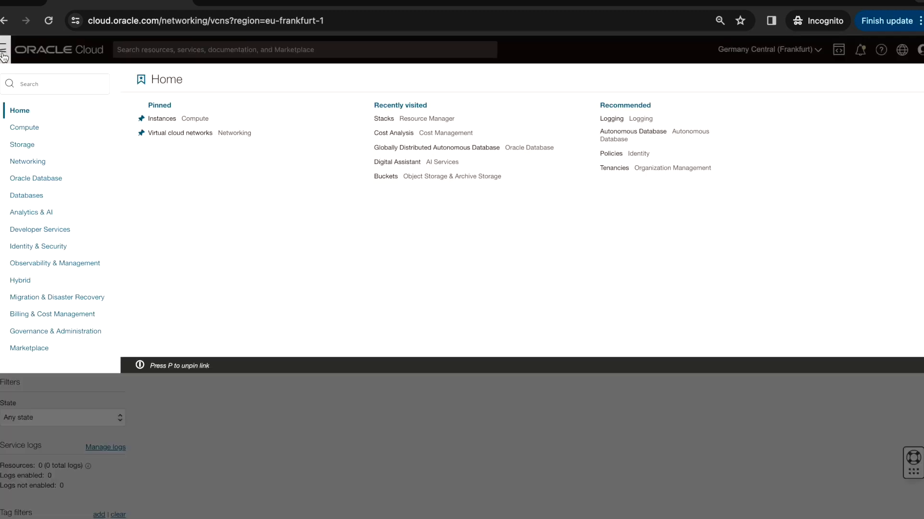
pyautogui.click(45, 234)
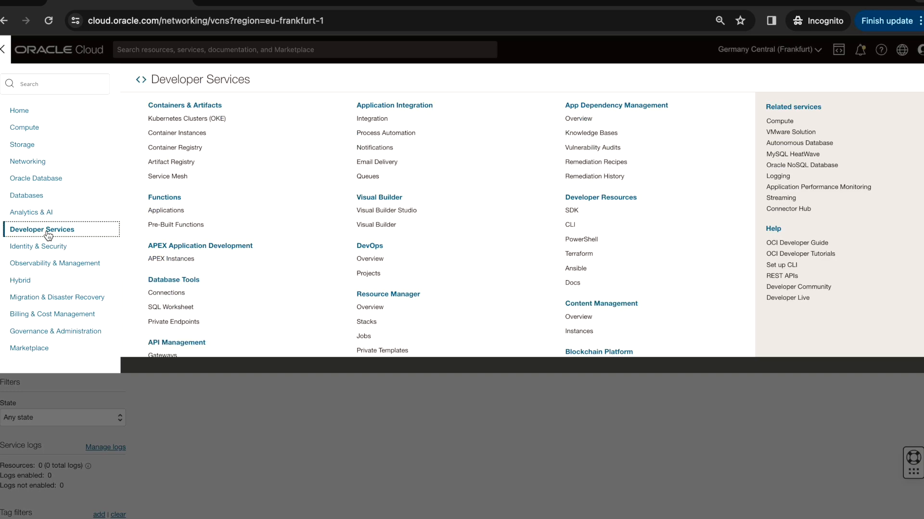
pyautogui.click(365, 322)
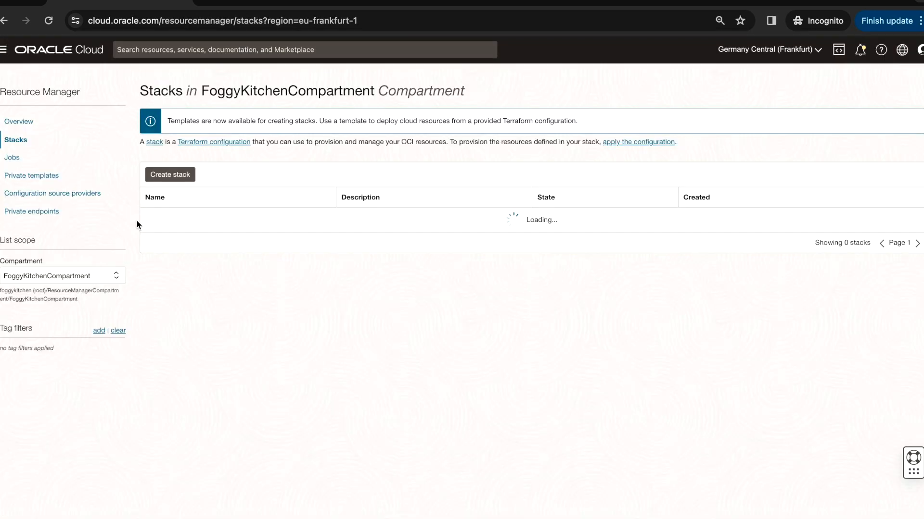
pyautogui.click(100, 269)
pyautogui.click(103, 348)
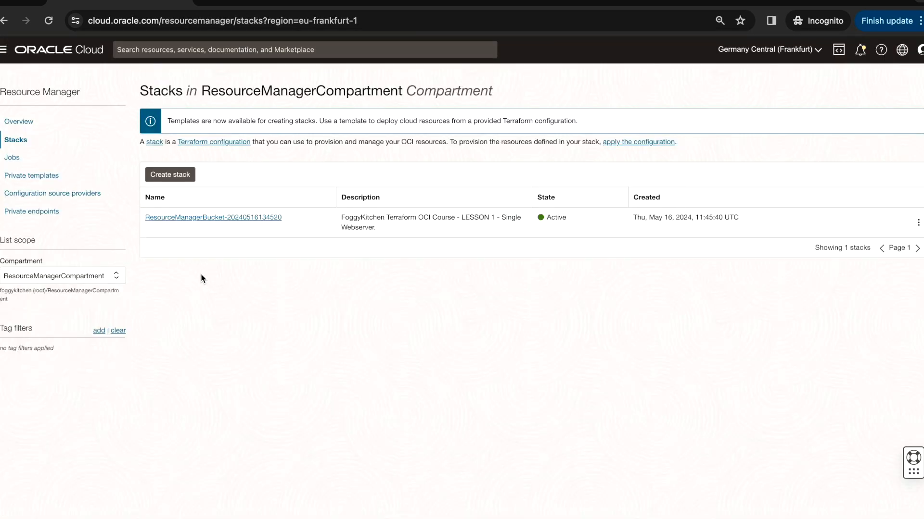
pyautogui.click(209, 219)
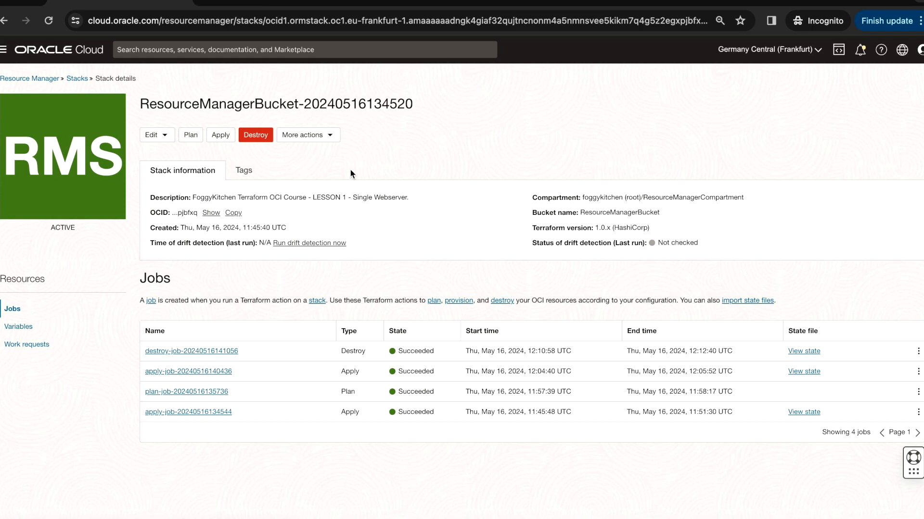
pyautogui.click(332, 136)
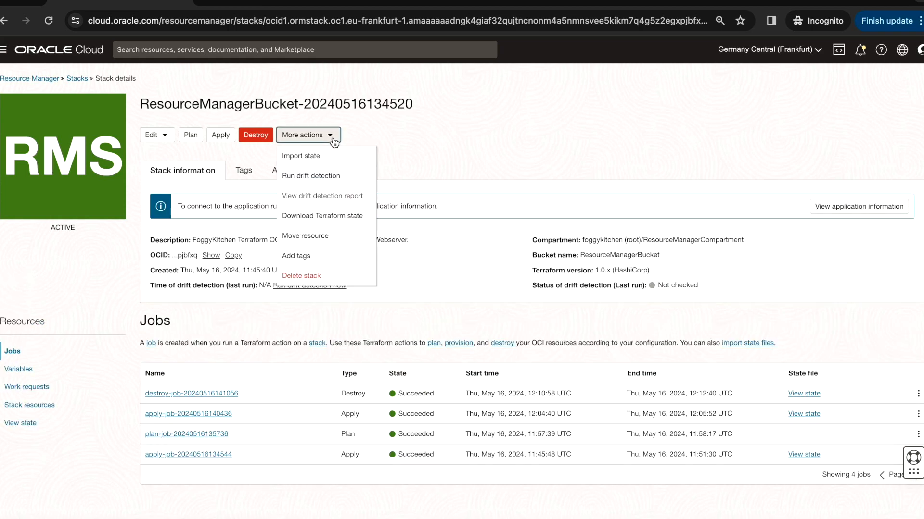
pyautogui.click(309, 272)
pyautogui.click(256, 176)
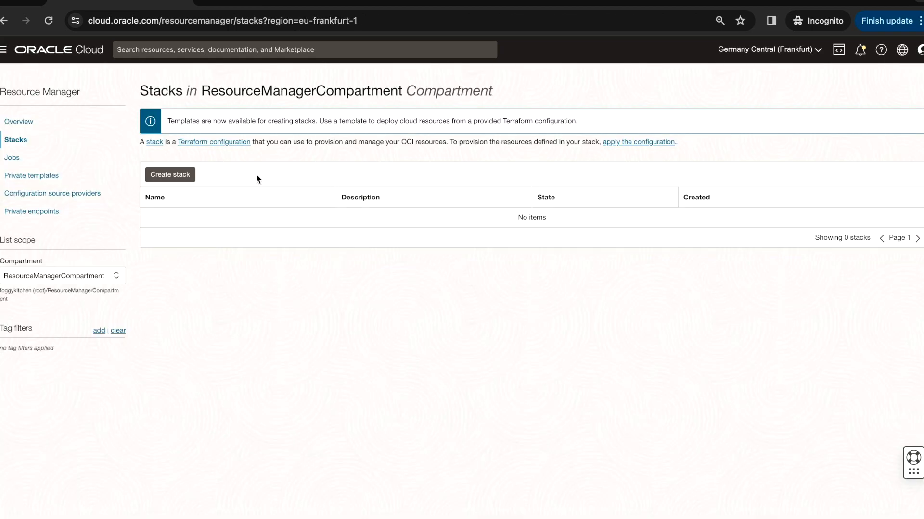